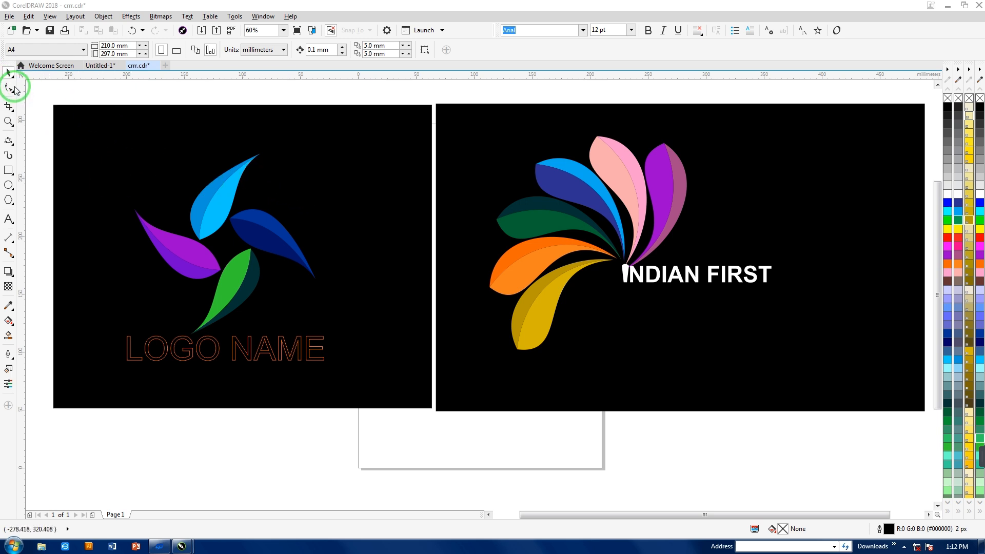
- Start a new blank document alongside the open logo file
drag(40, 93, 564, 308)
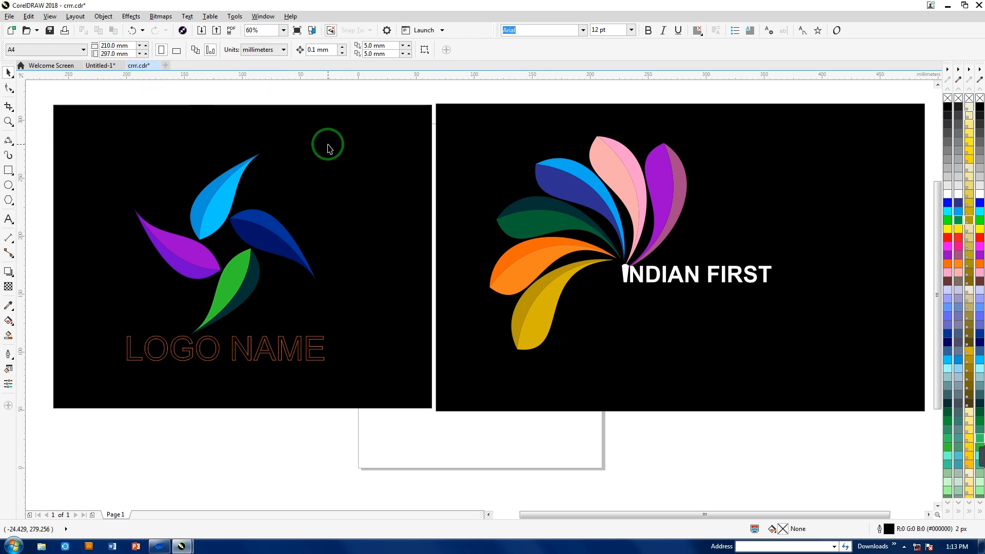
click(166, 66)
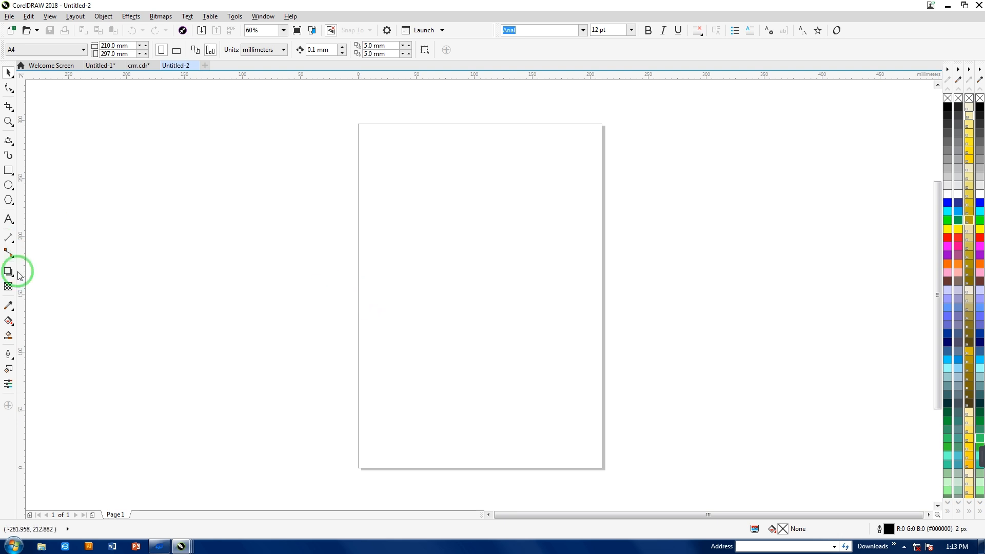
click(7, 140)
drag(558, 165, 163, 362)
key(Delete)
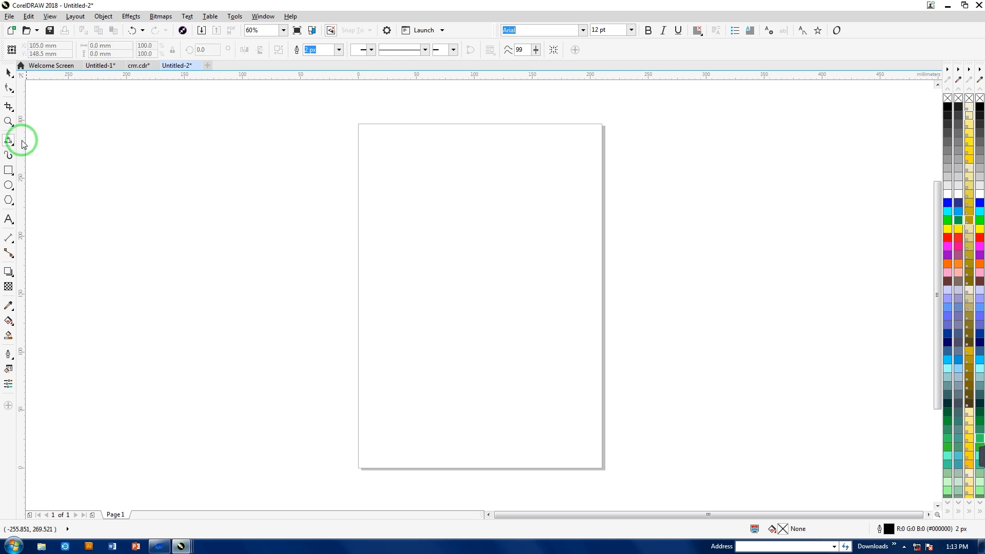
- Draw a closed crescent-shaped leaf outline about 411 mm wide and 230 mm high from two 3-Point Curves sharing the same endpoints
click(10, 140)
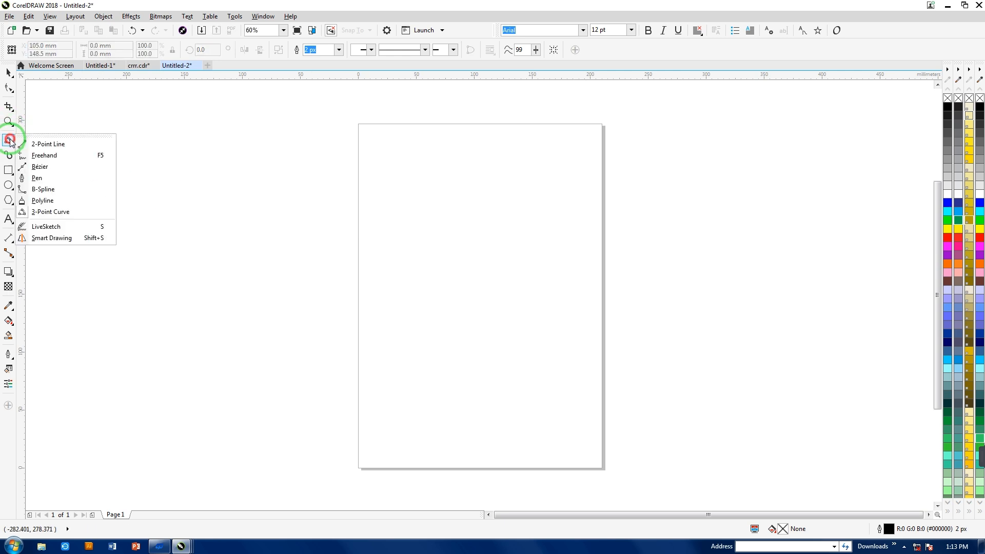
click(43, 213)
drag(670, 128, 194, 388)
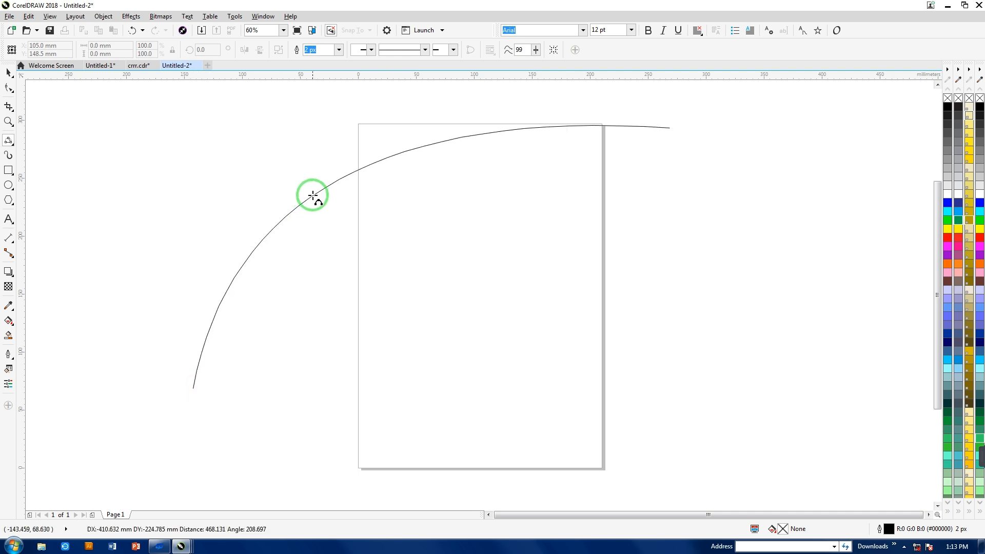
click(315, 188)
drag(671, 125, 194, 388)
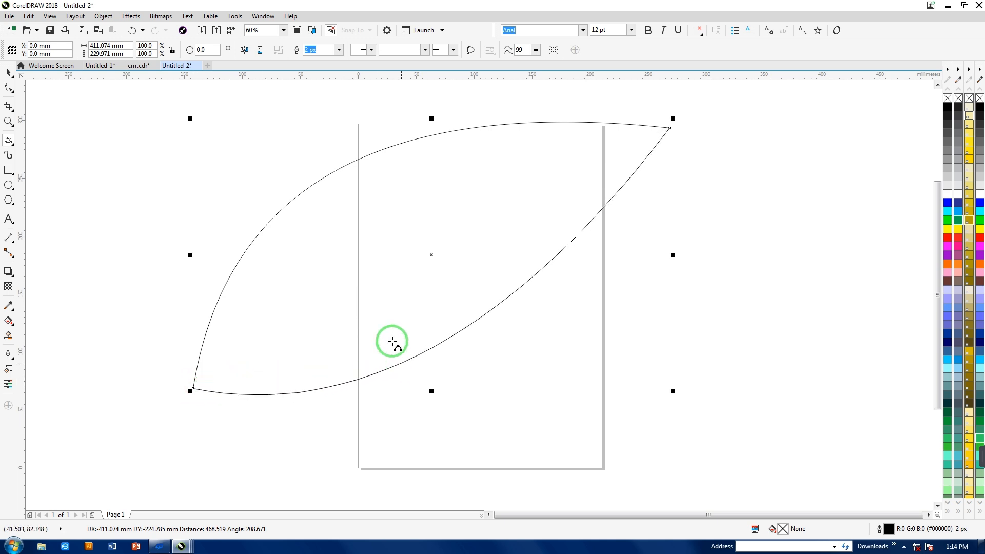
click(346, 237)
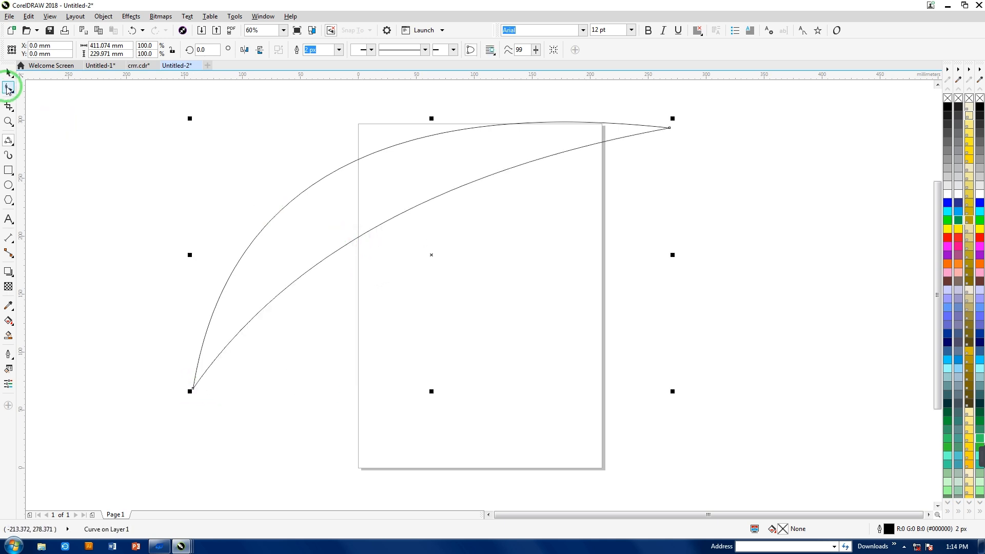
- Reshape the outline at its lower-left node with the Shape tool, bending the lower edge into an S-curve and bulging the upper edge outward
click(8, 88)
drag(191, 389, 448, 441)
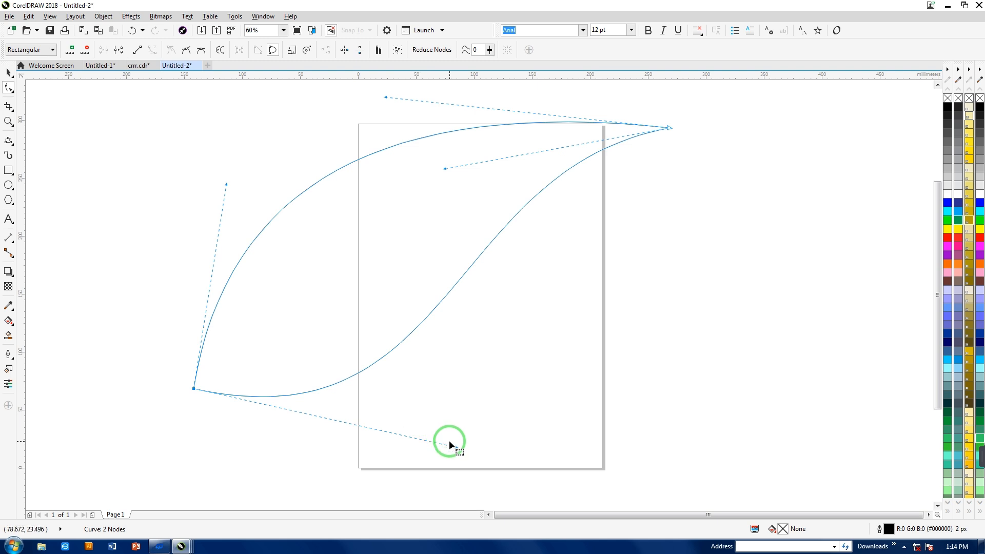
click(454, 460)
click(193, 389)
drag(451, 446, 458, 456)
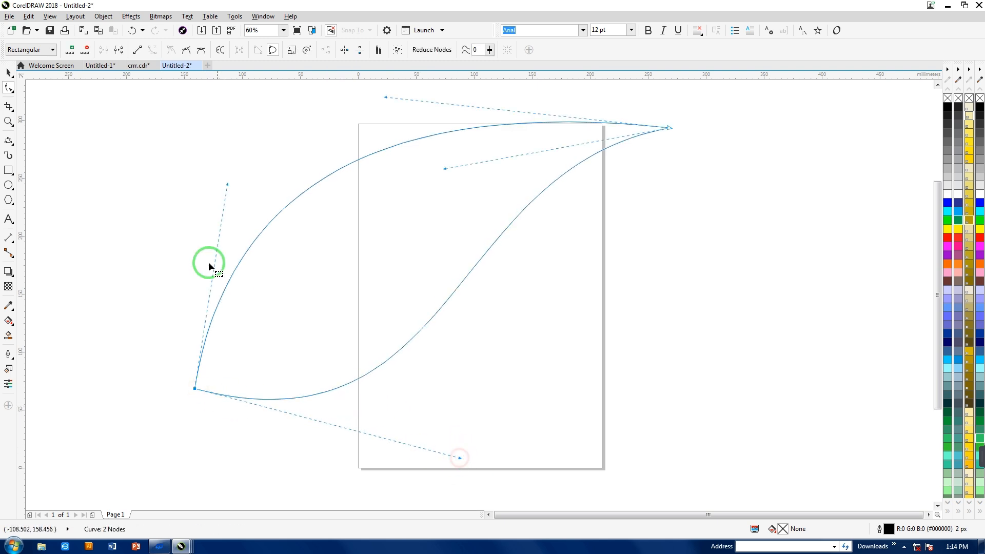
drag(227, 181, 130, 181)
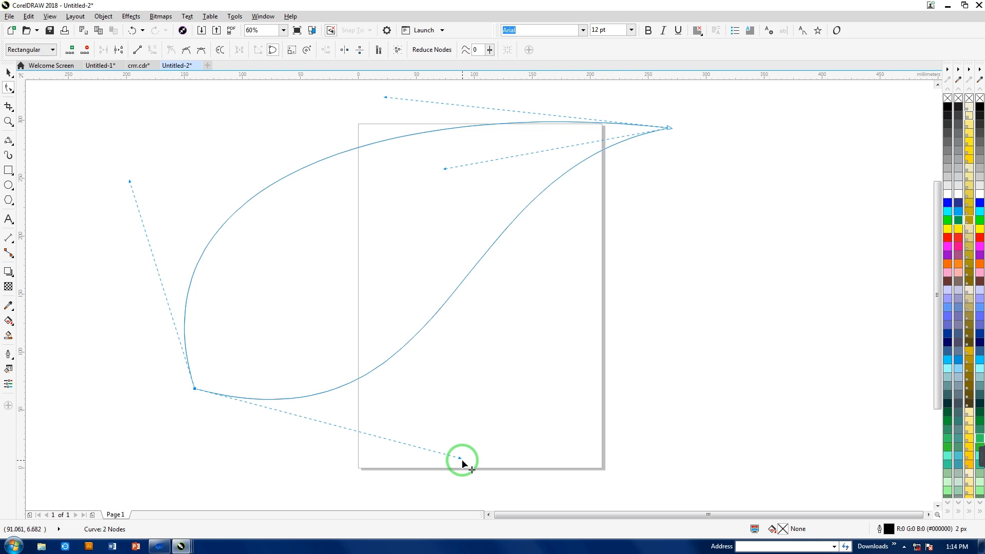
- Fine-tune the curve handles at both ends of the leaf and fill it with orange (#FF6600)
drag(458, 458, 453, 459)
drag(130, 181, 131, 178)
drag(386, 100, 390, 87)
drag(444, 165, 441, 137)
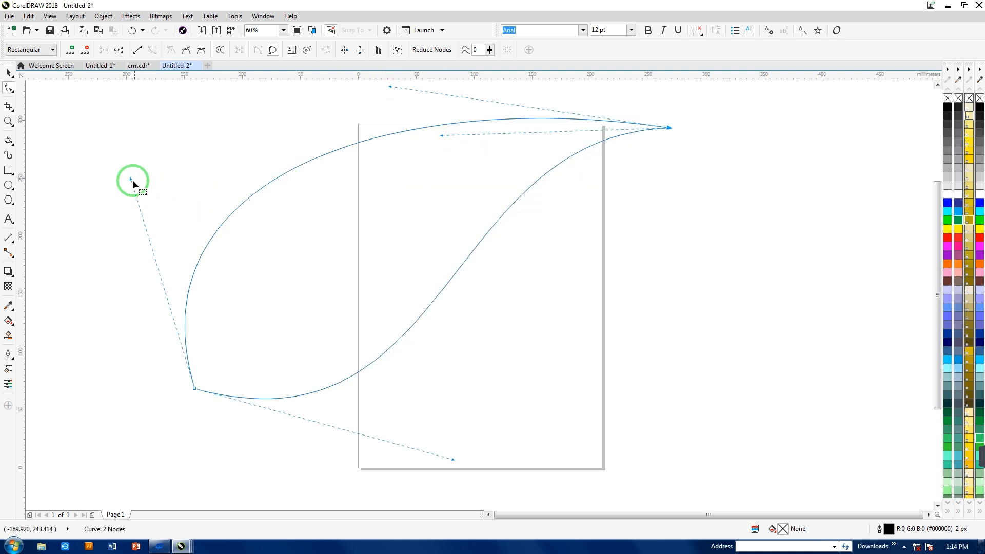
drag(131, 180, 132, 179)
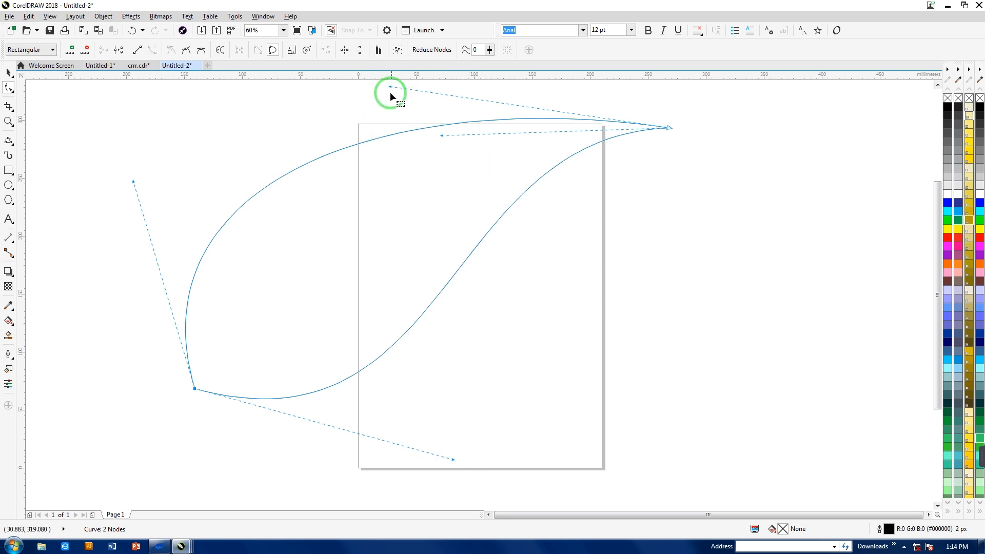
drag(389, 88, 395, 87)
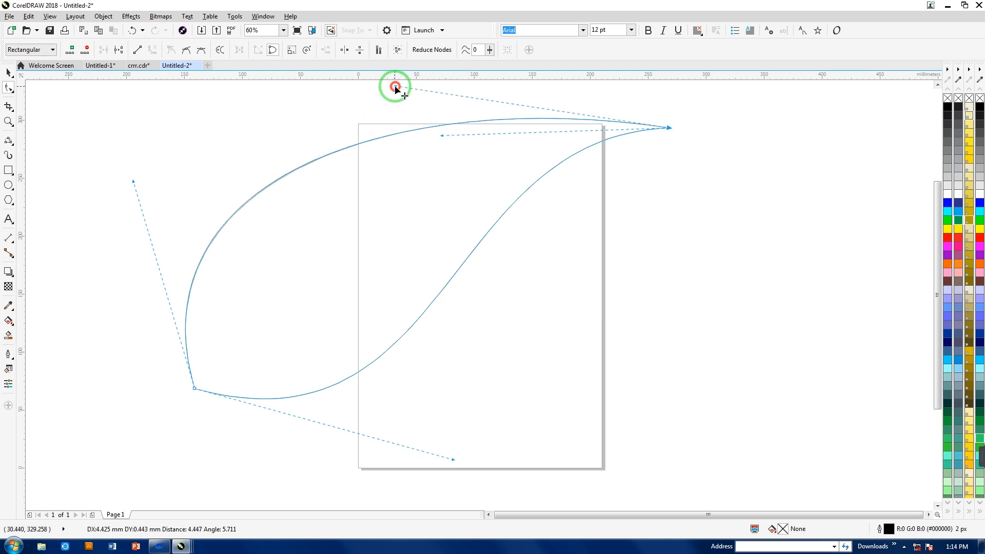
click(947, 264)
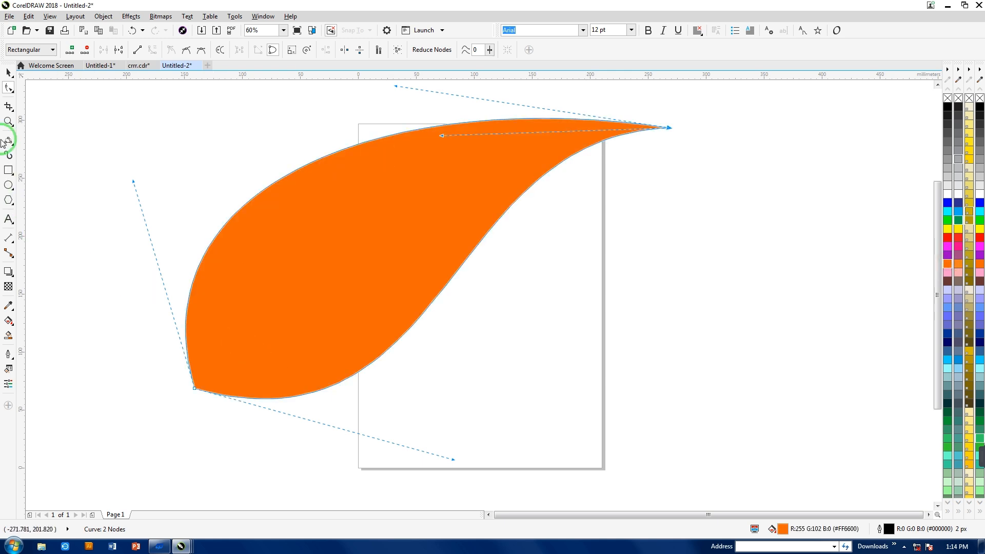
- Draw a 3-Point Curve about 457 mm wide and 247 mm high as a midrib, extending past both ends of the leaf
mouse_move(7, 142)
mouse_down()
mouse_move(46, 191)
mouse_move(39, 239)
mouse_move(37, 212)
mouse_up()
drag(701, 127, 171, 412)
click(359, 210)
- Adjust the midrib's lower endpoint and curve handle with the Shape tool so it crosses the leaf's lower-left corner
click(9, 88)
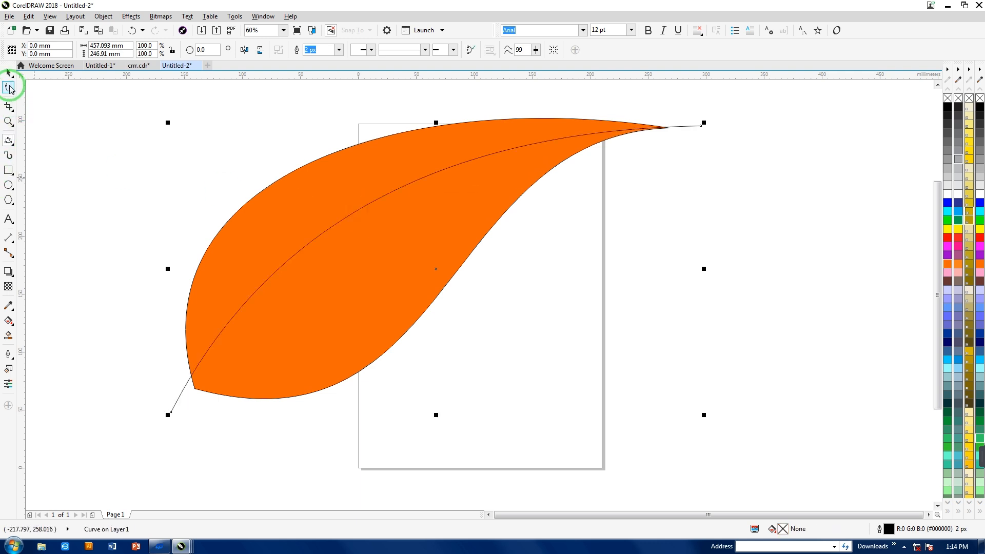
click(9, 88)
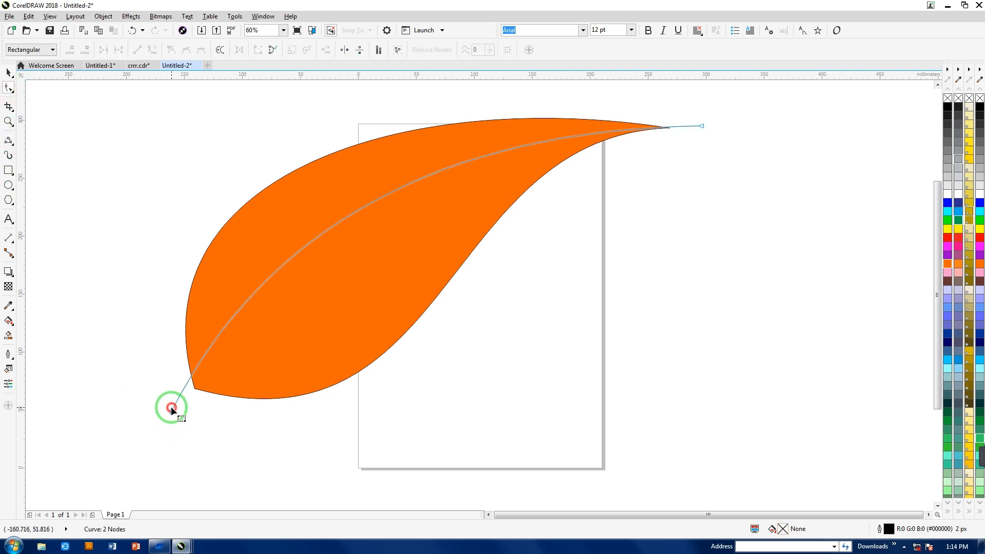
drag(172, 412, 183, 415)
drag(278, 229, 275, 226)
click(702, 127)
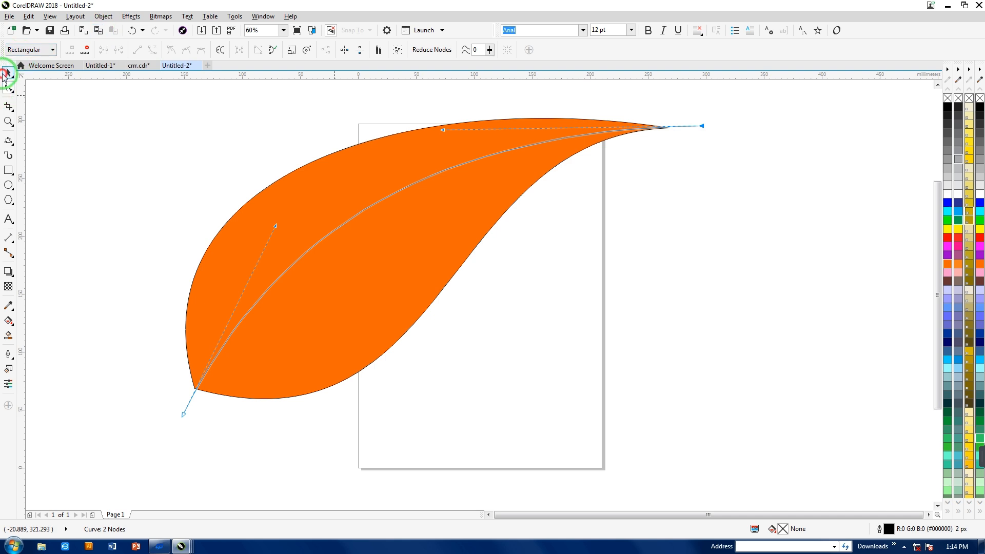
- Trim the orange leaf with the midrib curve, move the leaf aside and delete the cutting curve
click(6, 75)
scroll(170, 115, down, 3)
drag(131, 95, 487, 296)
click(313, 50)
drag(289, 193, 450, 272)
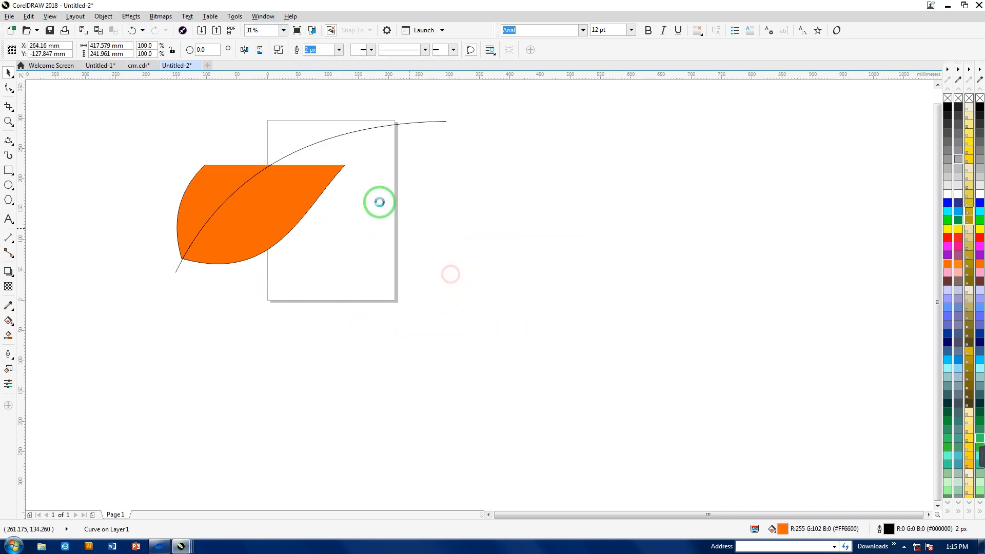
click(182, 110)
click(263, 177)
key(Delete)
- Set the trimmed leaf's outline width to None and reposition the leaf over the lower part of the page
click(351, 254)
drag(351, 254, 291, 254)
click(336, 50)
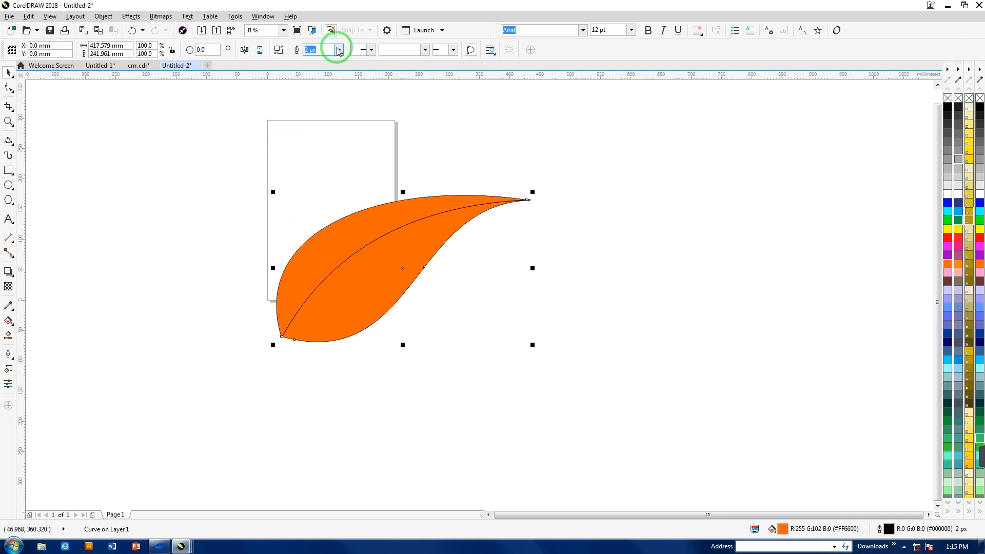
click(314, 61)
click(248, 167)
click(345, 269)
click(444, 347)
drag(380, 240, 361, 264)
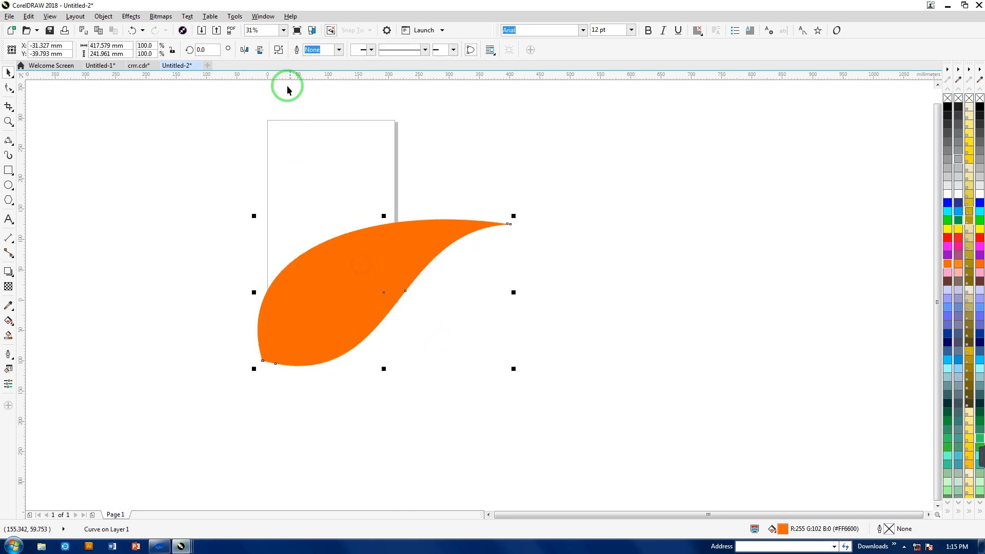
- Break the trimmed leaf apart and rotate both halves about 10° clockwise, with the rotation center at the pointed tip
drag(187, 152, 507, 352)
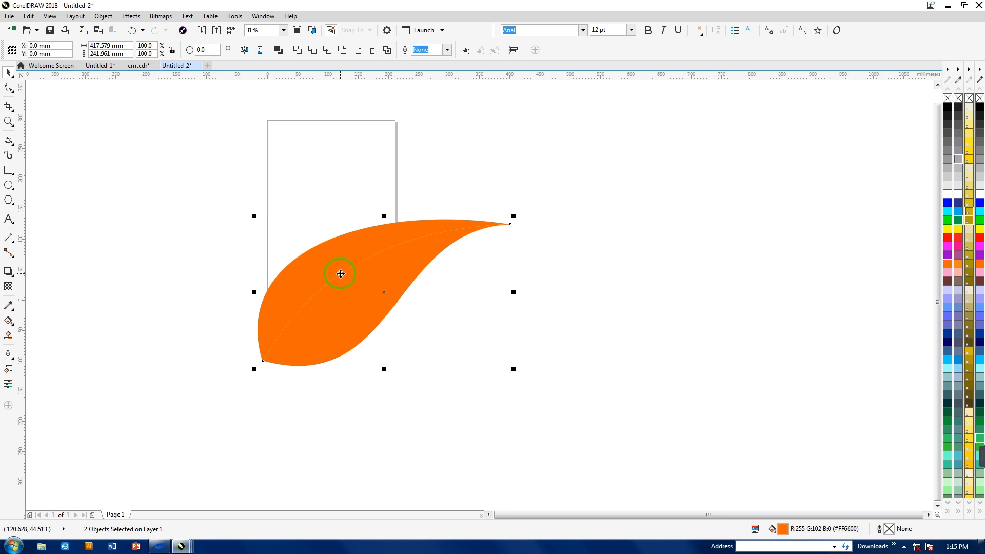
drag(516, 214, 520, 242)
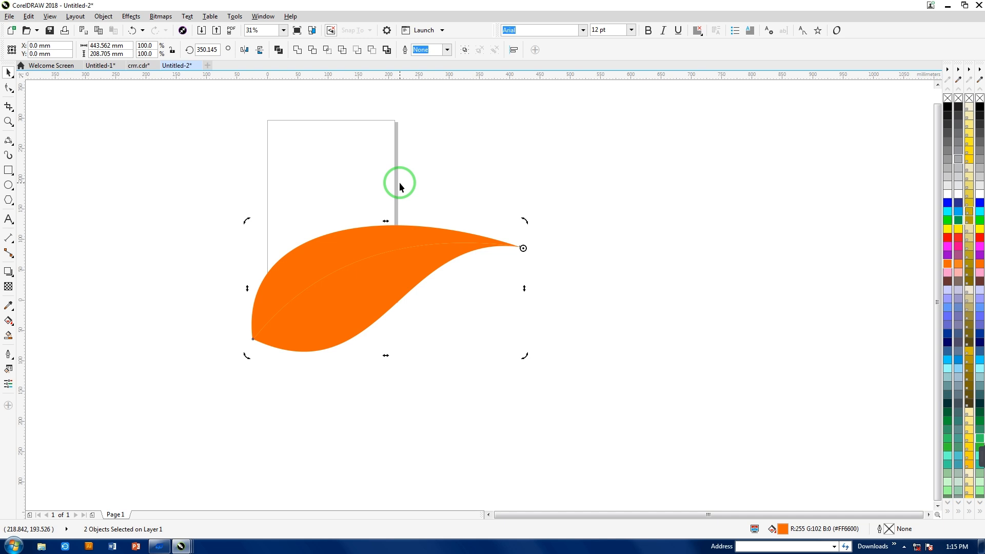
- Open the rotation transformation for the two leaf halves and set the number of copies to 6
key(alt+F7)
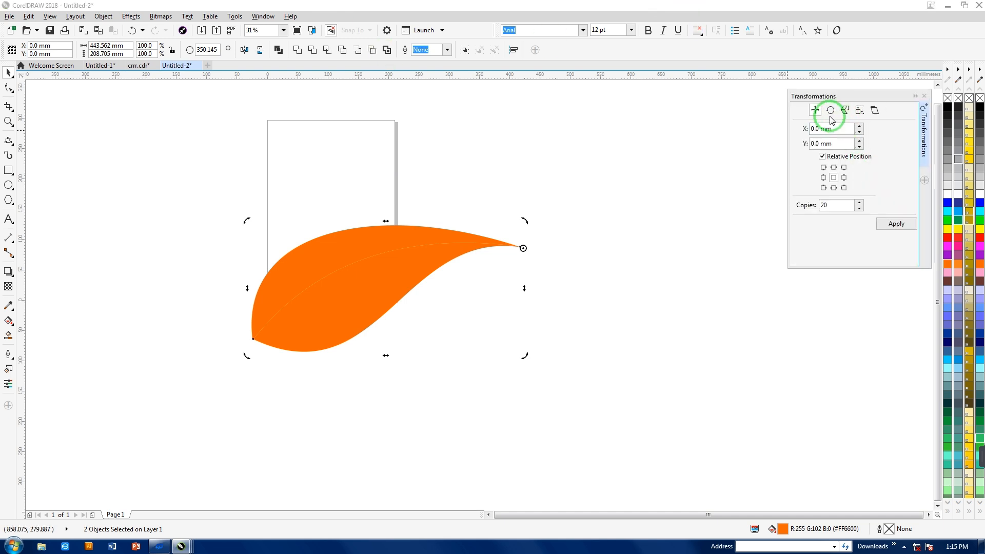
click(830, 111)
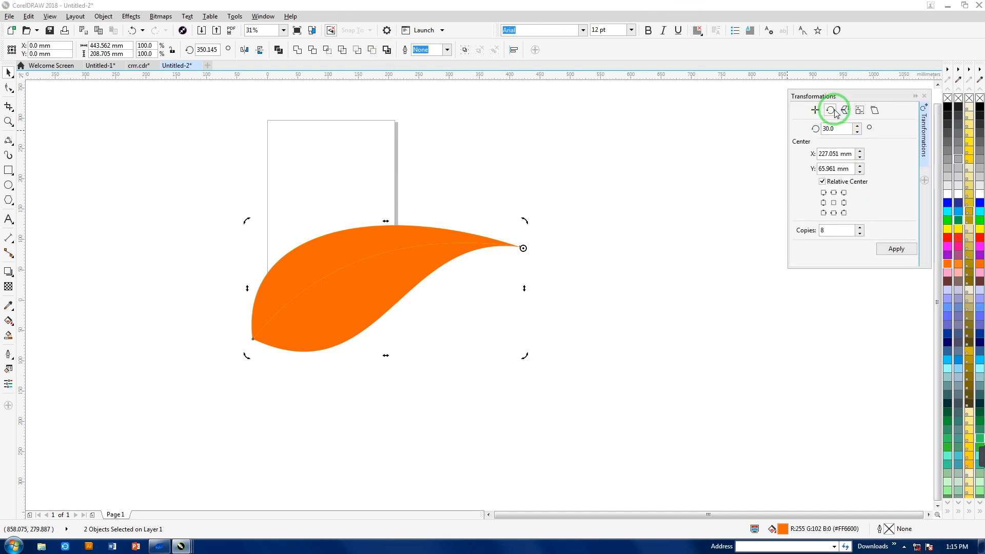
drag(839, 127, 795, 126)
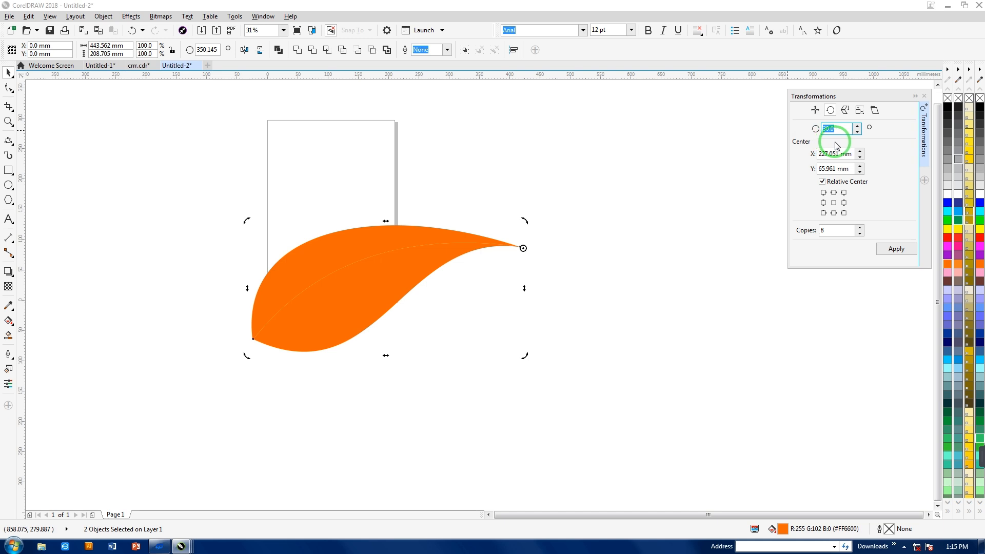
click(824, 213)
drag(841, 229, 774, 228)
text(6)
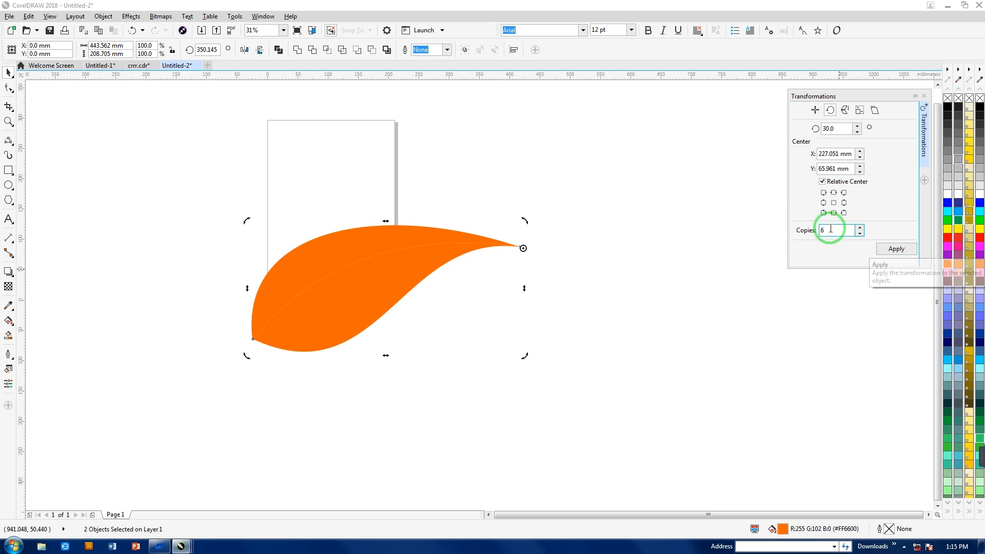
- Try a rotation angle of 90° and set it back to 30°
click(830, 130)
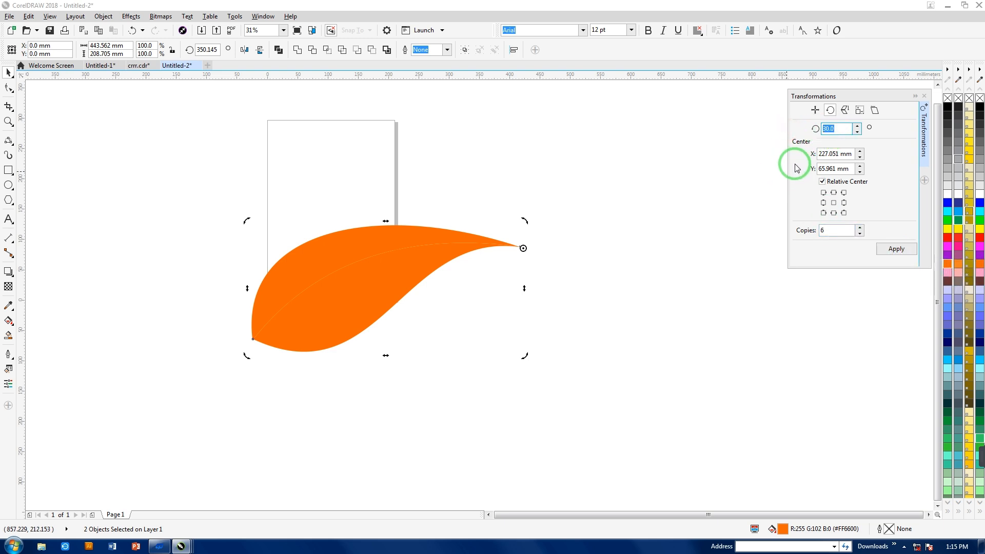
text(90)
click(834, 231)
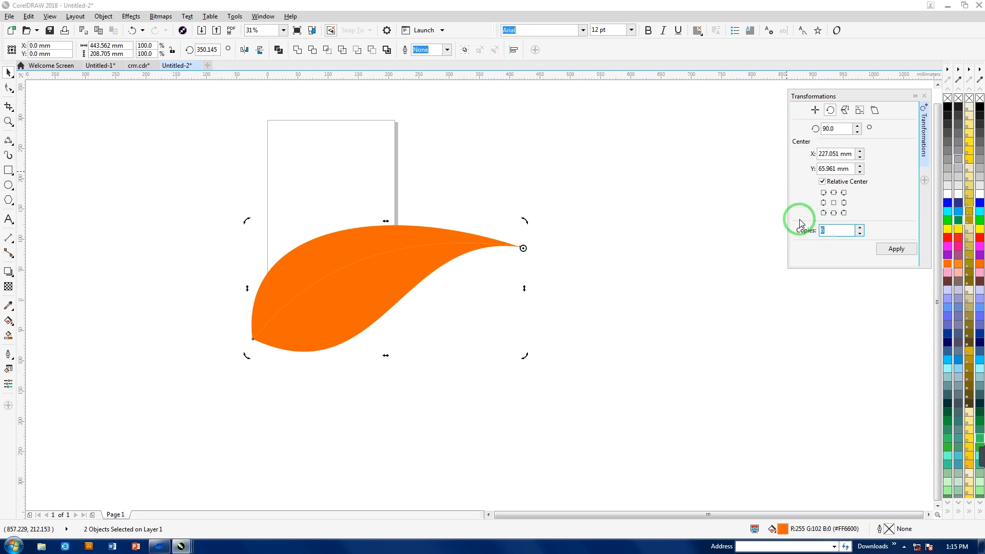
drag(831, 129, 802, 134)
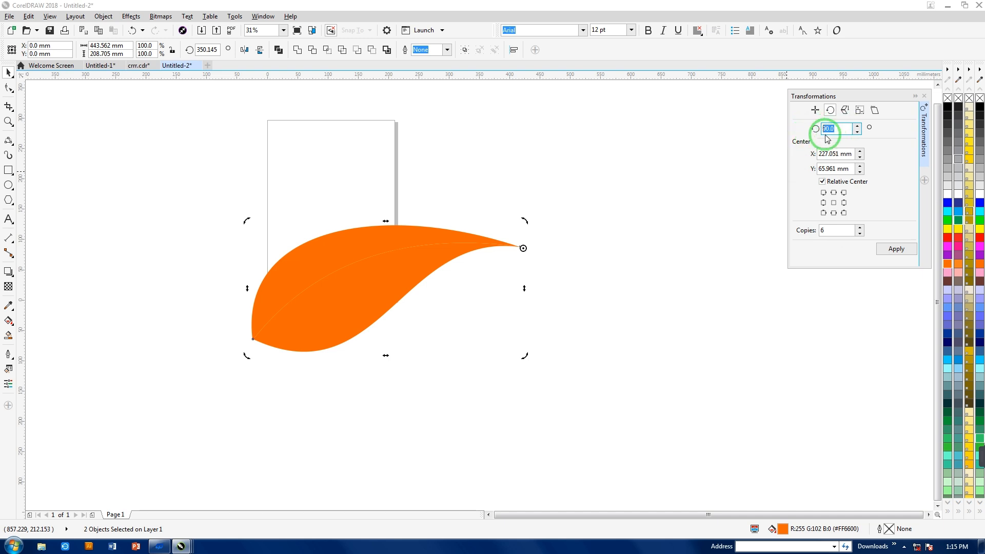
text(30)
- Apply the 30° rotation with 6 copies around the leaf's tip and turn the whole petal fan to face upward
double_click(829, 230)
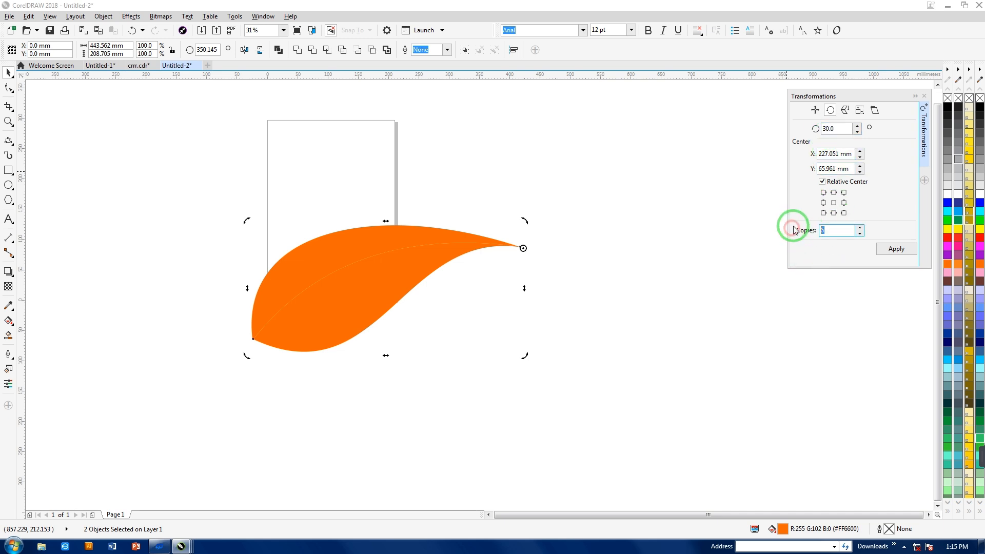
click(897, 249)
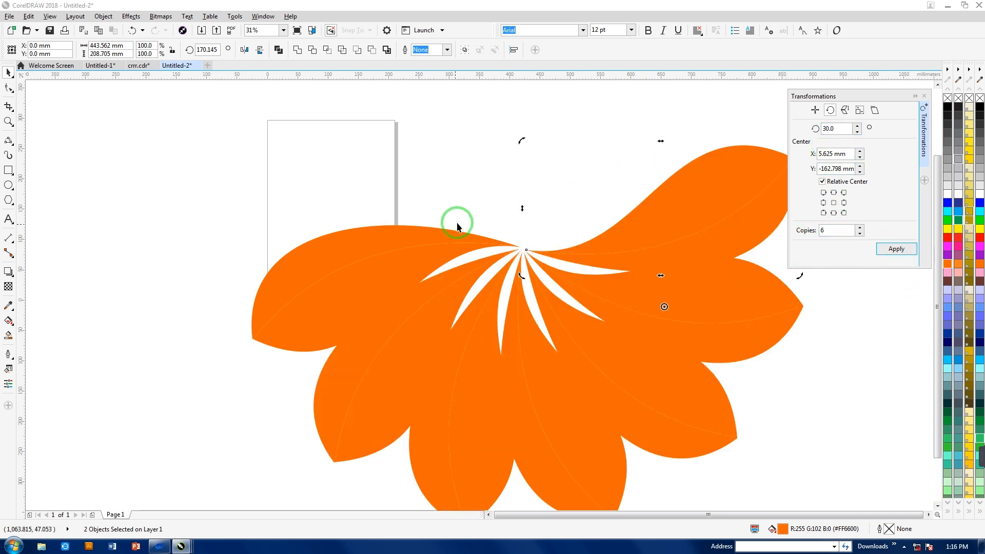
scroll(457, 223, down, 1)
drag(298, 170, 563, 274)
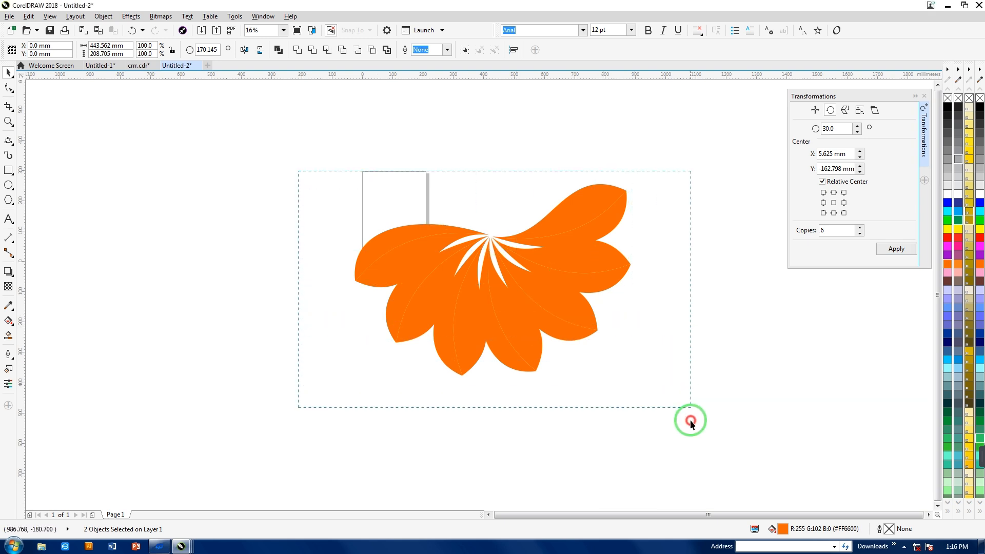
click(407, 245)
drag(355, 180, 636, 360)
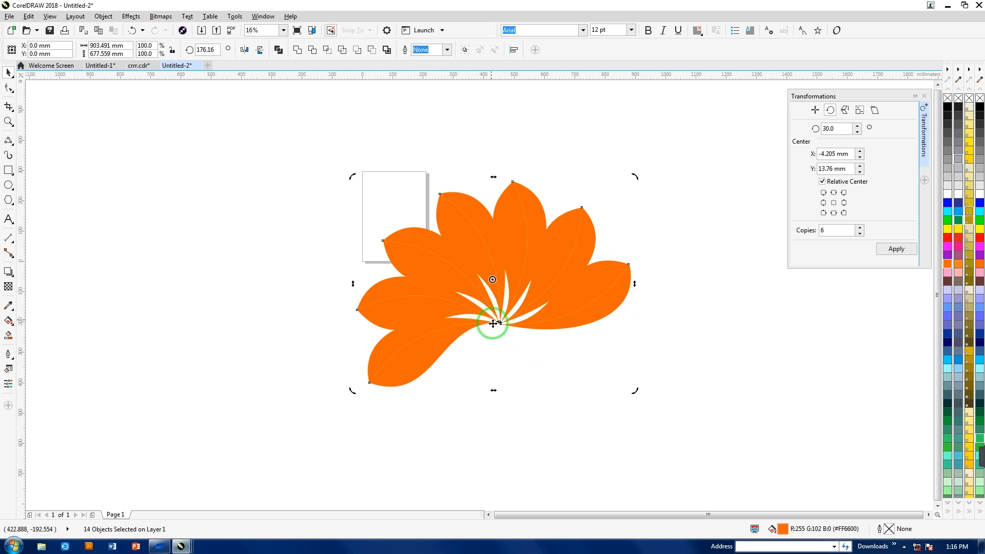
- Undo the petal fan's rotation and copies, and move the leaf's rotation center just beyond its pointed tip
key(ctrl+z)
key(ctrl+z)
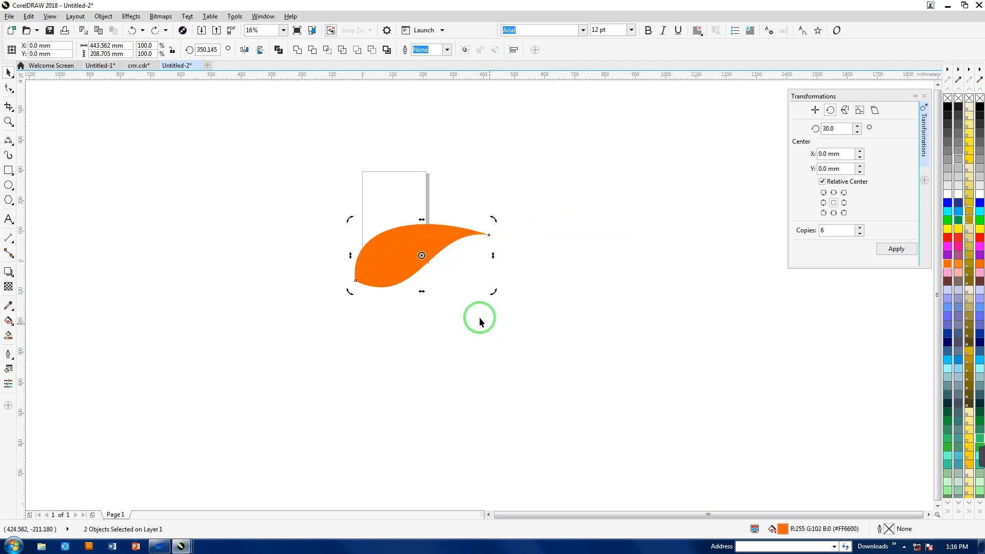
mouse_move(422, 256)
mouse_down()
mouse_move(512, 248)
mouse_move(492, 250)
mouse_move(497, 237)
mouse_up()
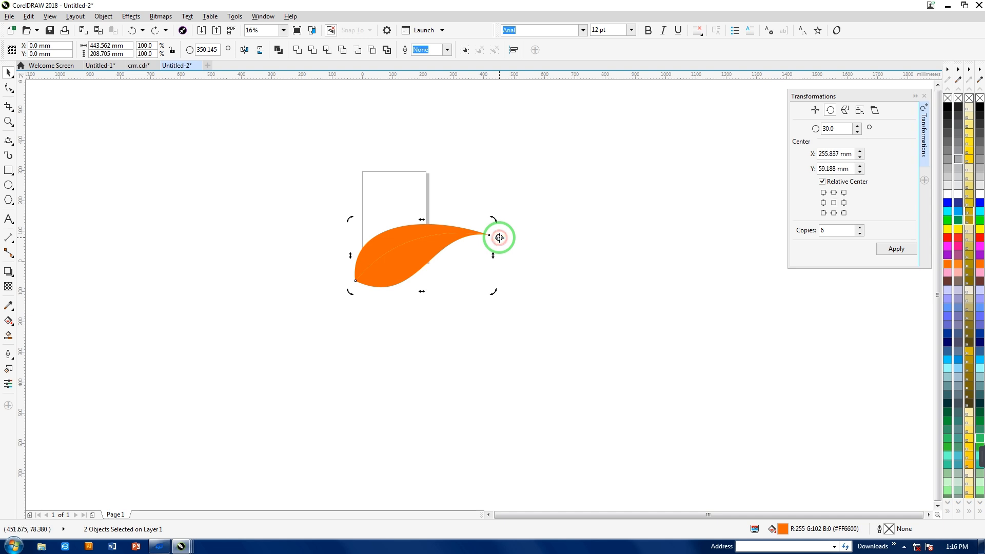
- Try the 30° rotation with 6 copies around the center just beyond the leaf's tip, and undo it
click(890, 249)
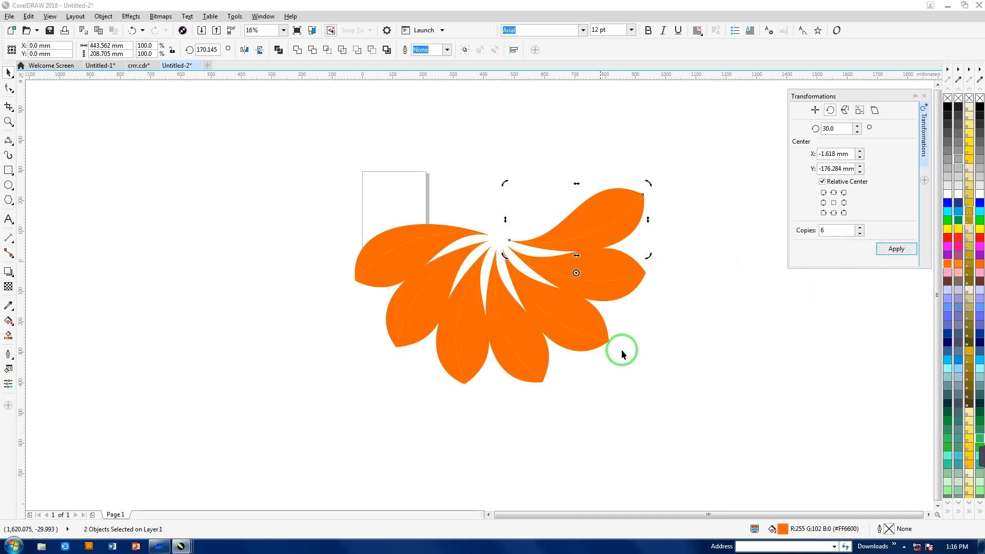
key(ctrl+z)
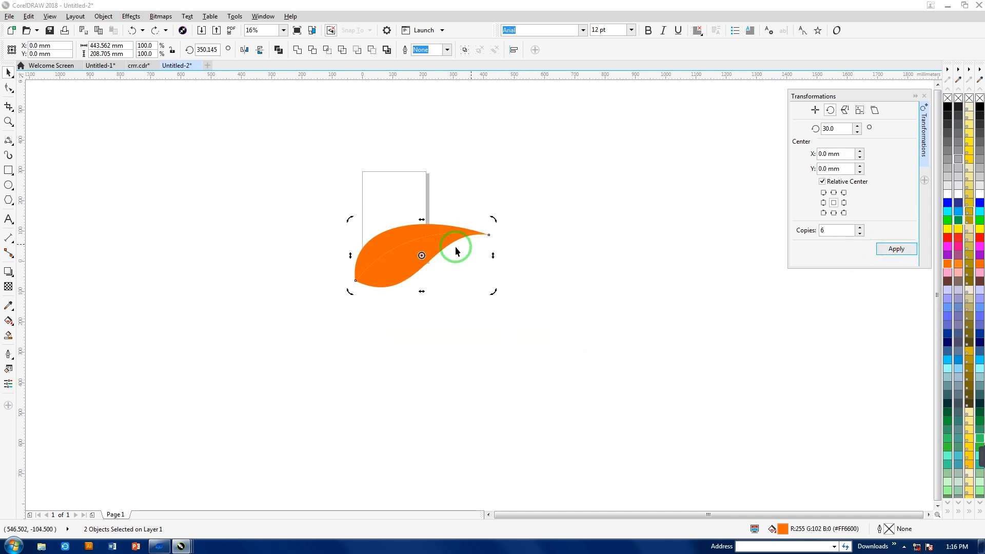
- Try moving the leaf's rotation center farther from its tip, applying 6 copies at 30°, and turning the whole fan to face upward
drag(421, 256, 516, 245)
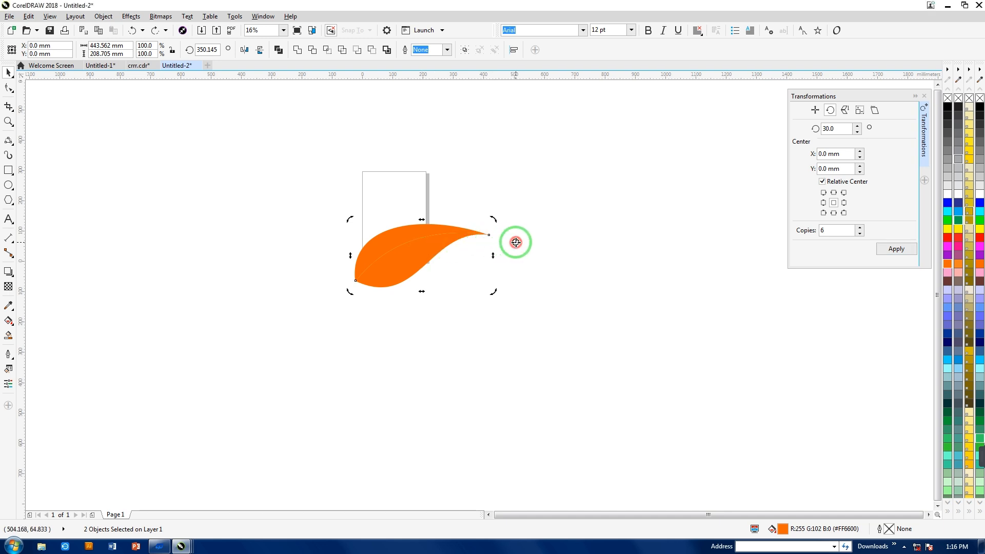
click(891, 248)
drag(309, 177, 707, 328)
drag(726, 460, 726, 460)
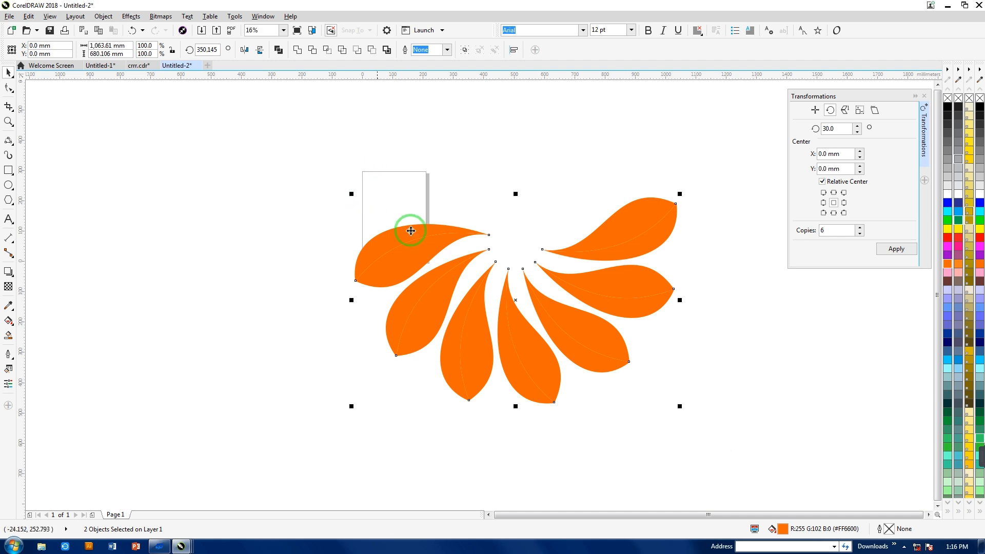
click(374, 221)
drag(350, 192, 638, 359)
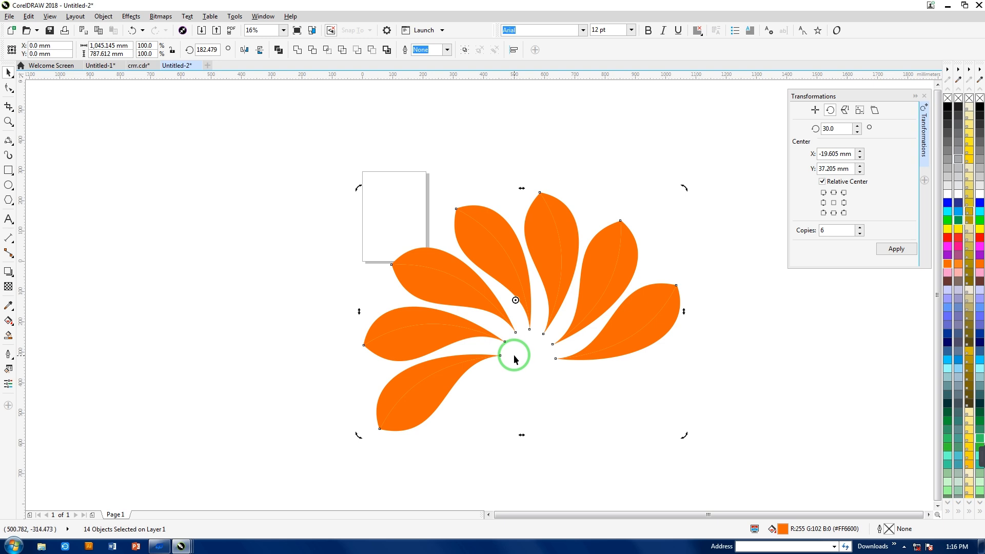
- Undo the fan, move the leaf's rotation center slightly above and beyond its pointed tip, and apply the 30° rotation with 6 copies
key(ctrl+z)
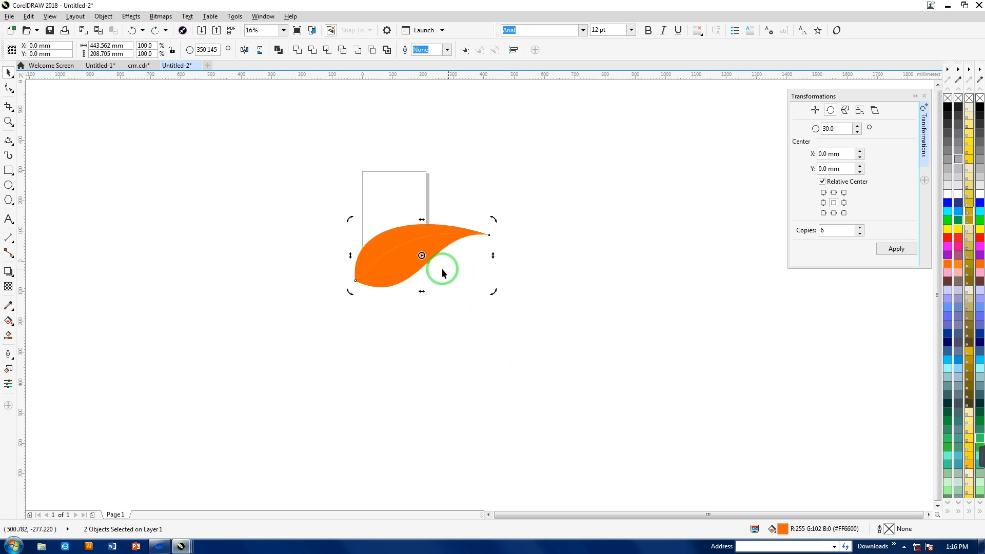
drag(422, 255, 496, 216)
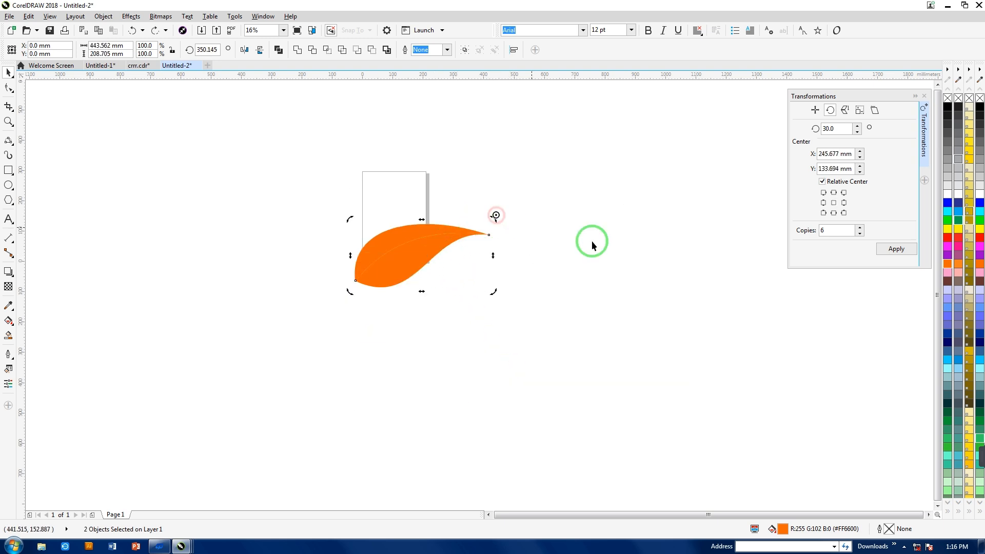
click(878, 250)
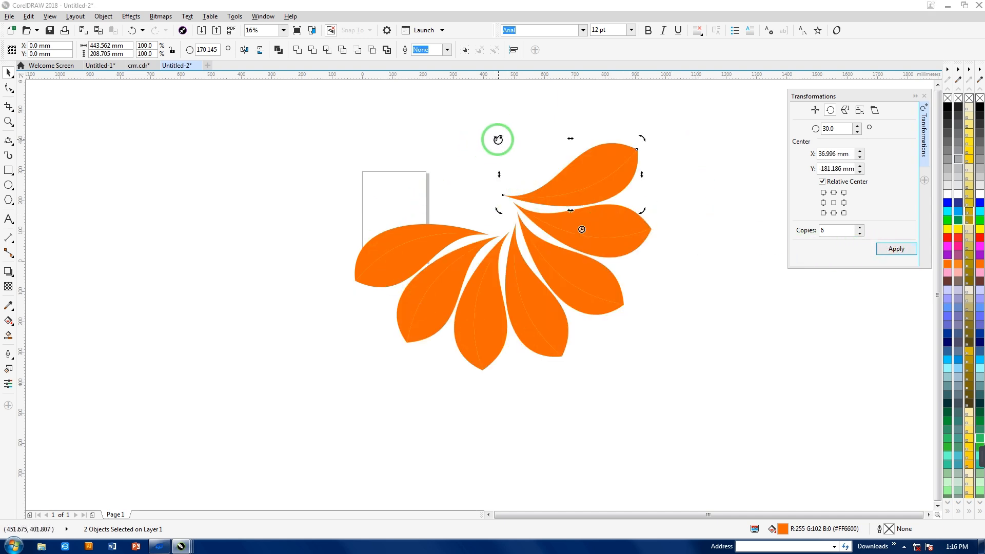
- Select all the petals and rotate the whole fan so that it faces upward
drag(349, 105, 726, 420)
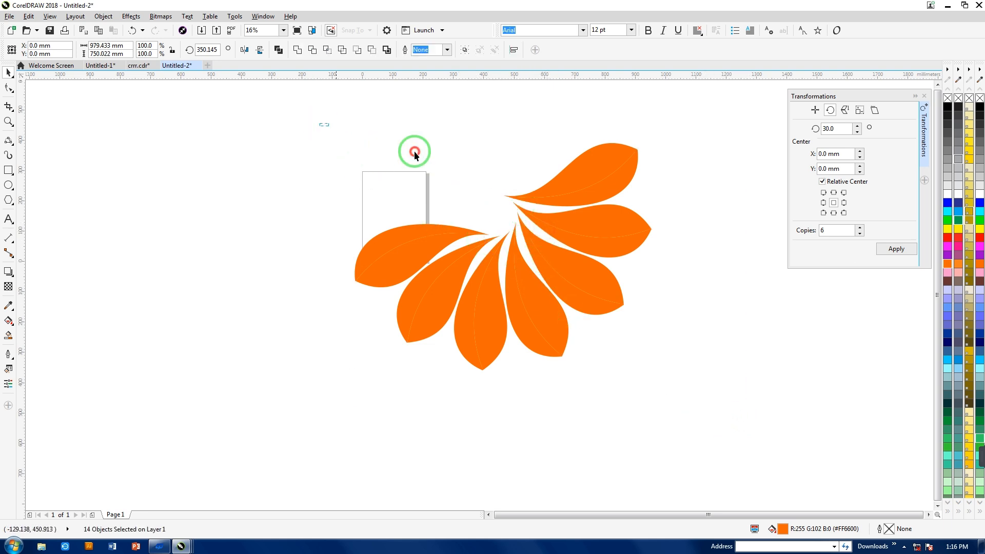
drag(688, 365, 689, 400)
click(511, 264)
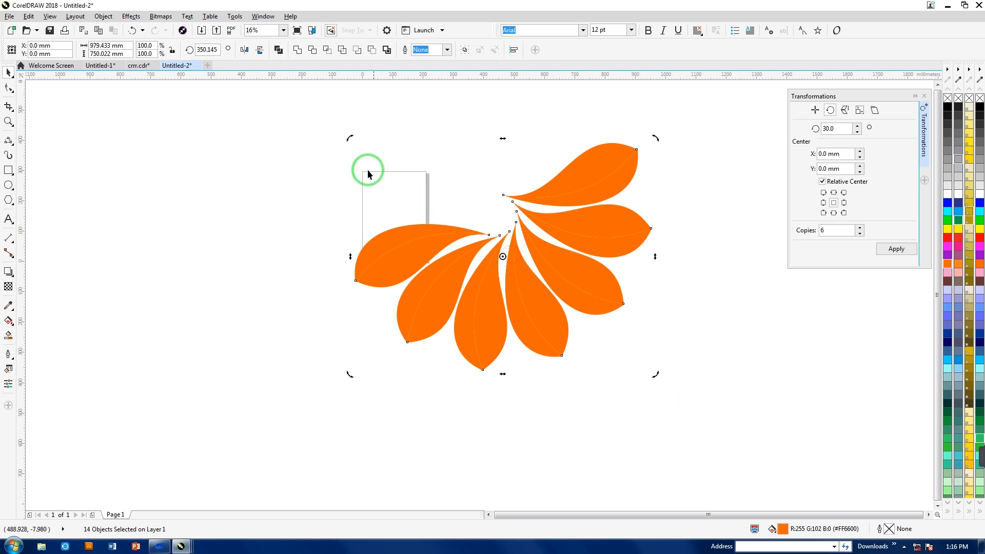
drag(347, 136, 563, 340)
click(588, 337)
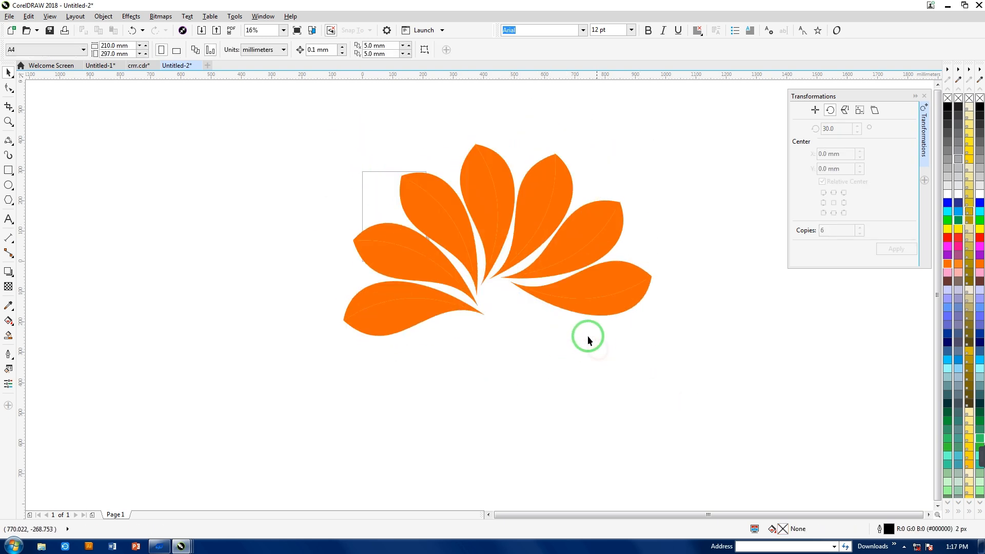
- Fill the lower half of the rightmost petal with dark navy and its upper half with medium-dark blue
click(629, 310)
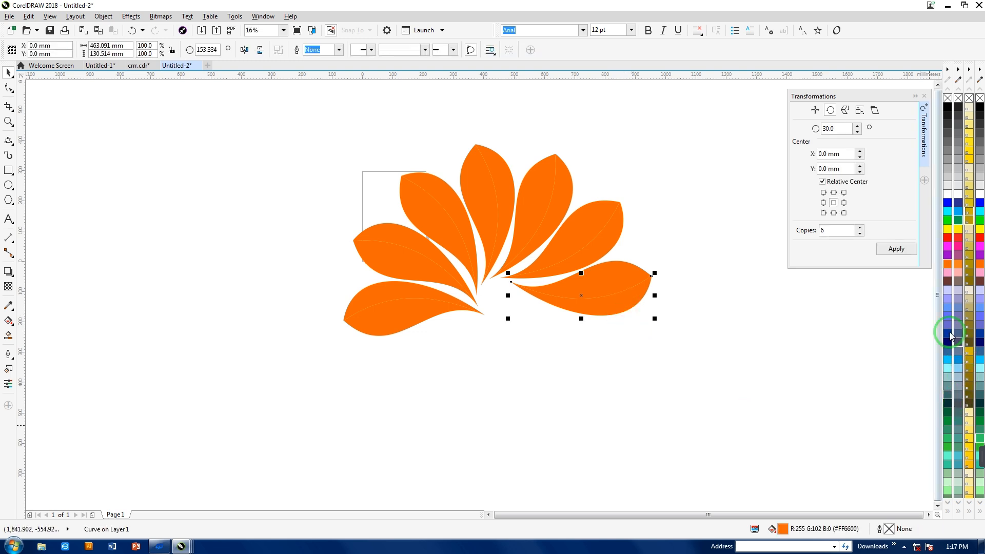
click(948, 341)
click(632, 283)
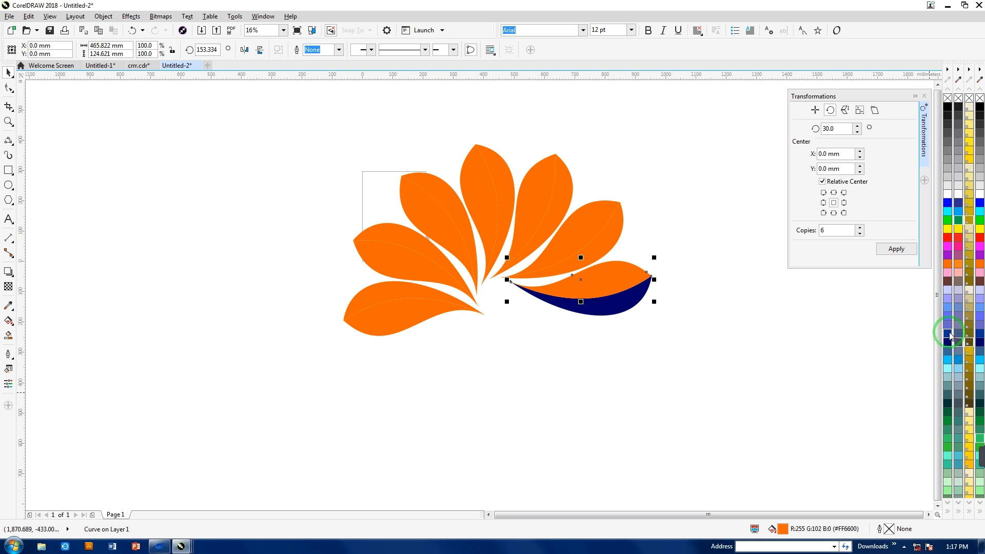
click(950, 336)
- Fill the upper half of the second petal from the right with lighter orange, C:0 M:60 Y:100 K:0
click(622, 250)
click(610, 236)
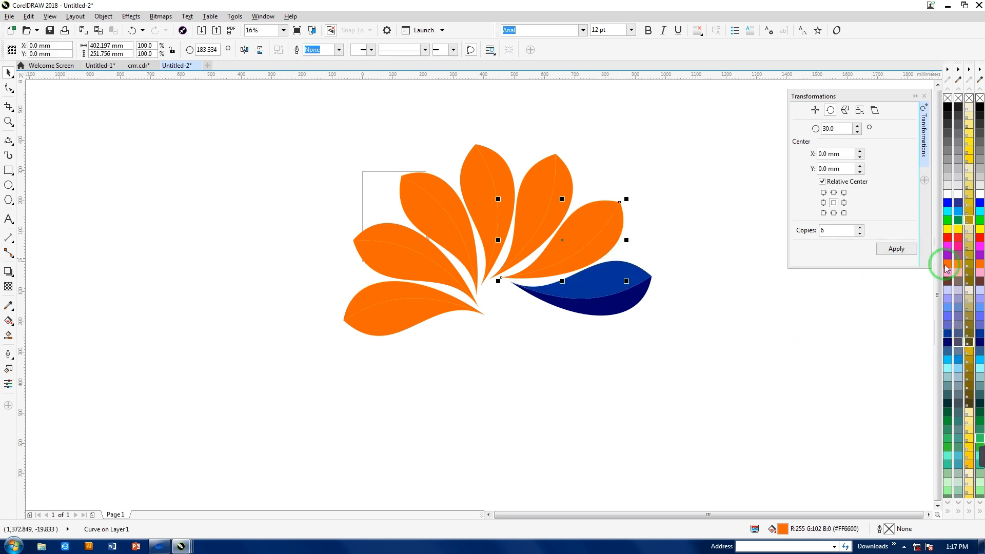
click(592, 214)
click(959, 264)
click(785, 328)
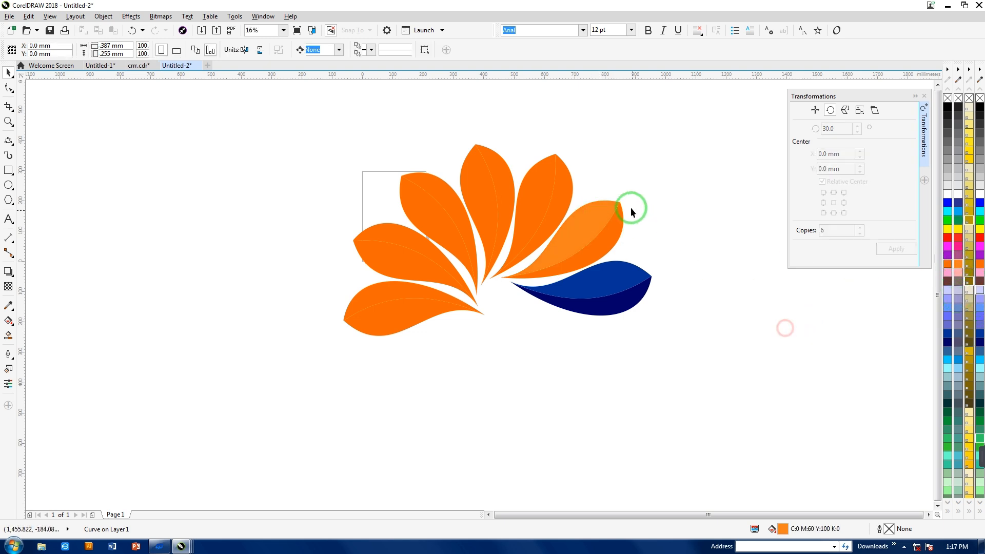
- Fill the third petal from the right with green #009933 on its right half and dark green #006633 on its left half
click(559, 199)
drag(948, 420, 535, 210)
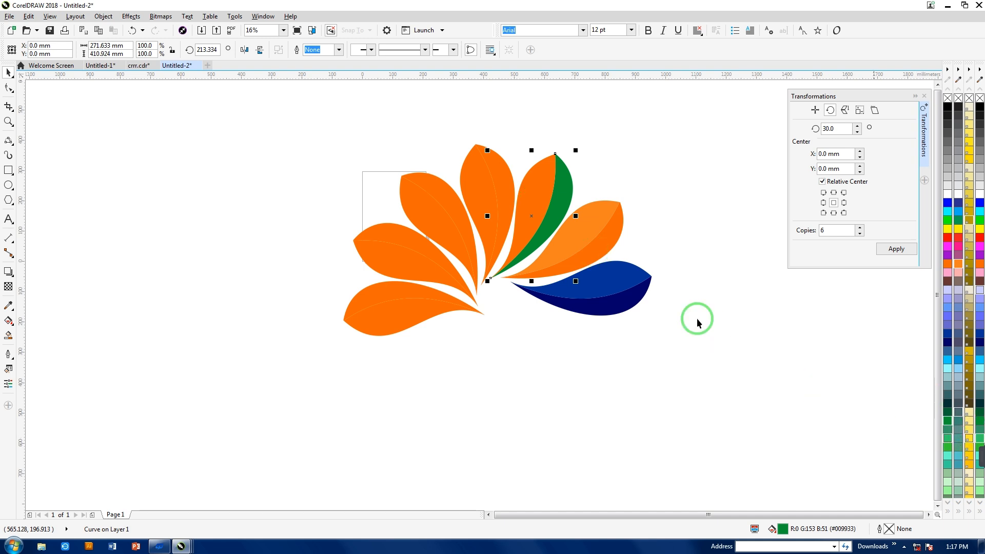
click(548, 208)
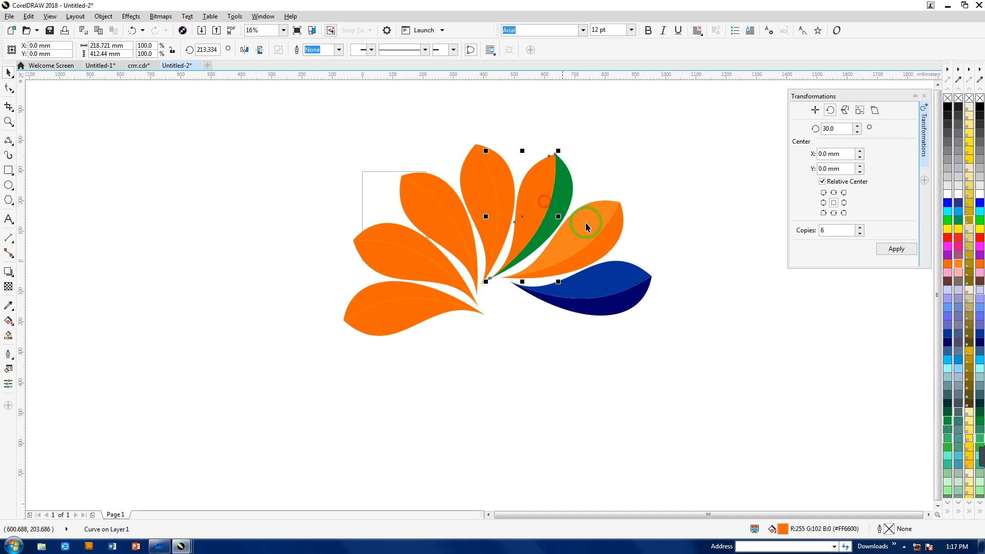
click(947, 417)
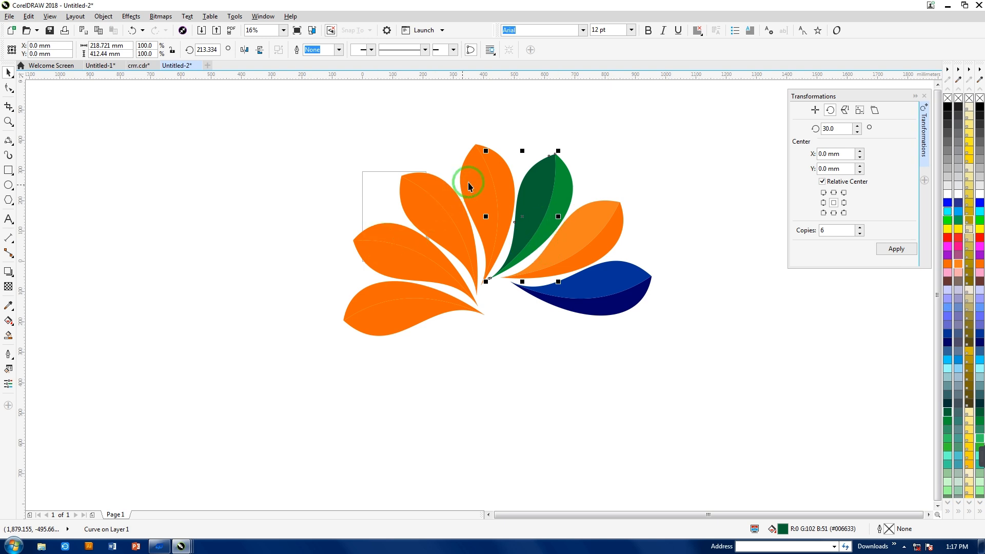
- Fill the middle petal's left half with pink and its right half with peach
click(482, 177)
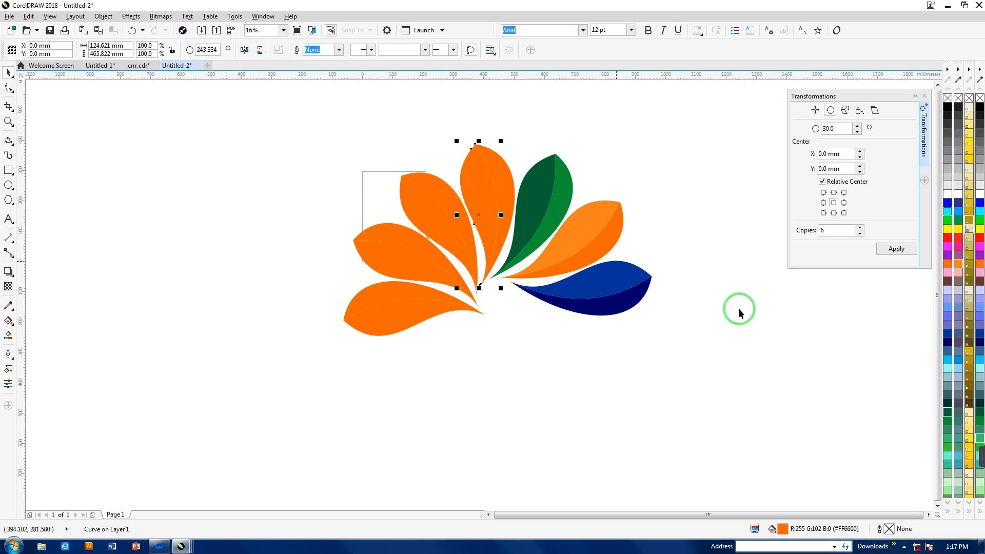
click(980, 273)
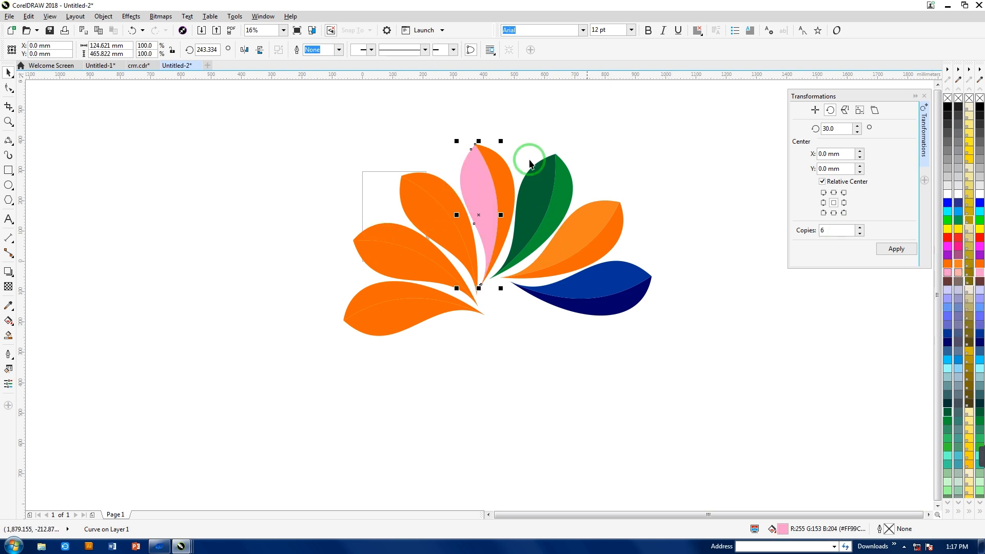
click(503, 183)
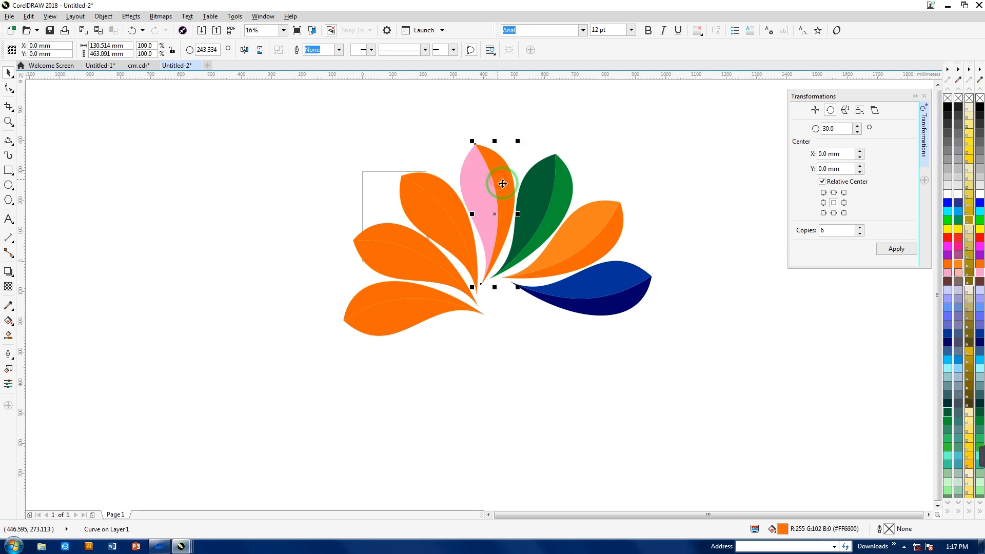
click(961, 276)
- Fill the right half of the petal left of the pink one with medium blue and its left half with bright cyan-blue
click(444, 205)
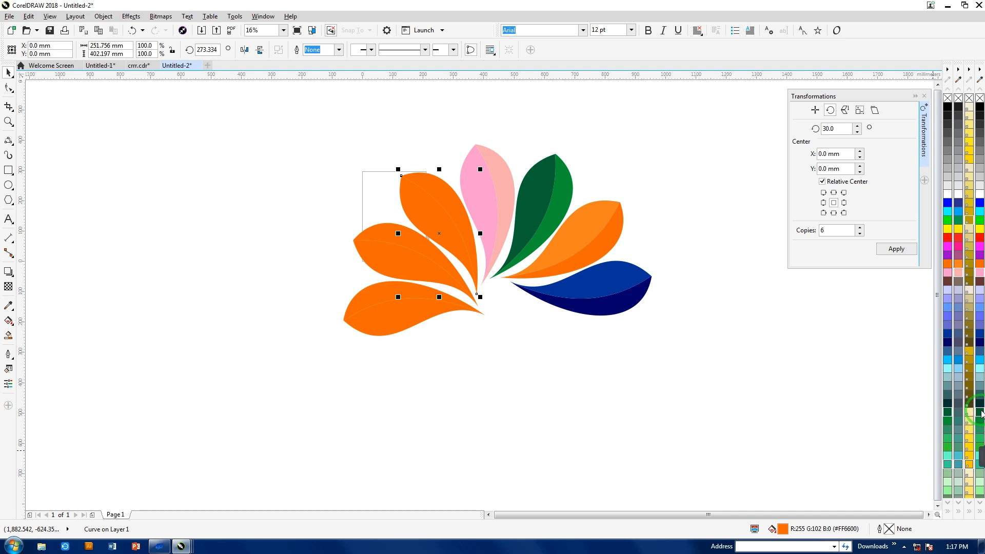
click(958, 359)
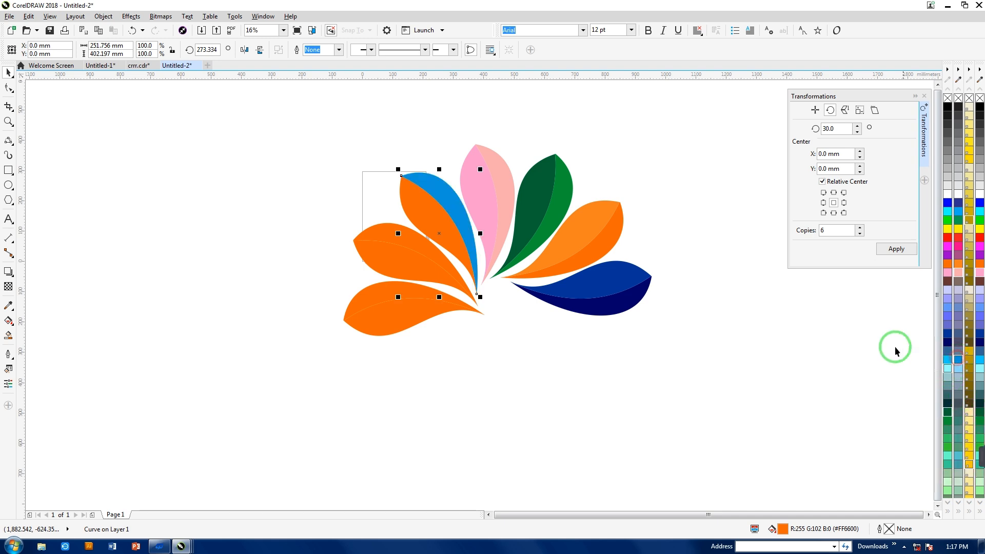
click(438, 229)
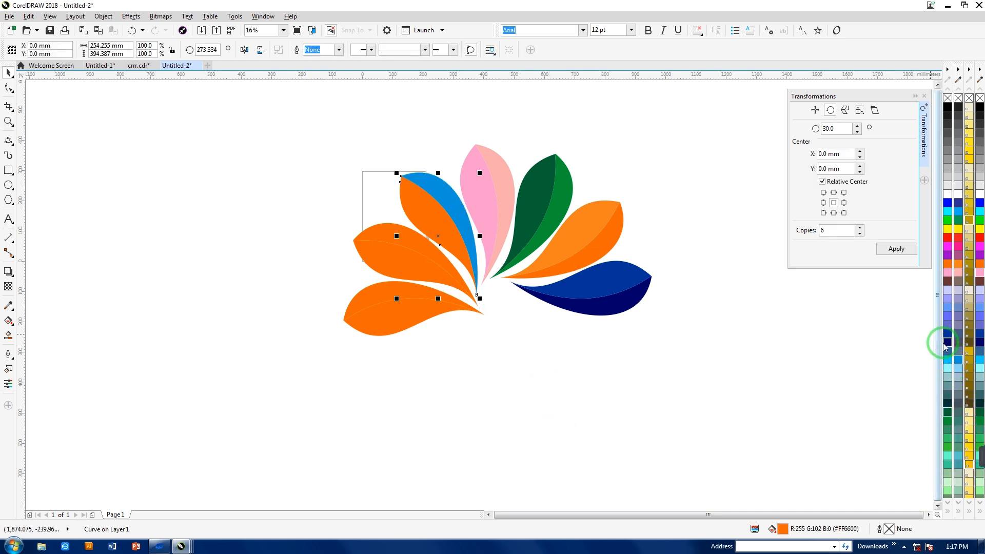
click(947, 361)
click(345, 374)
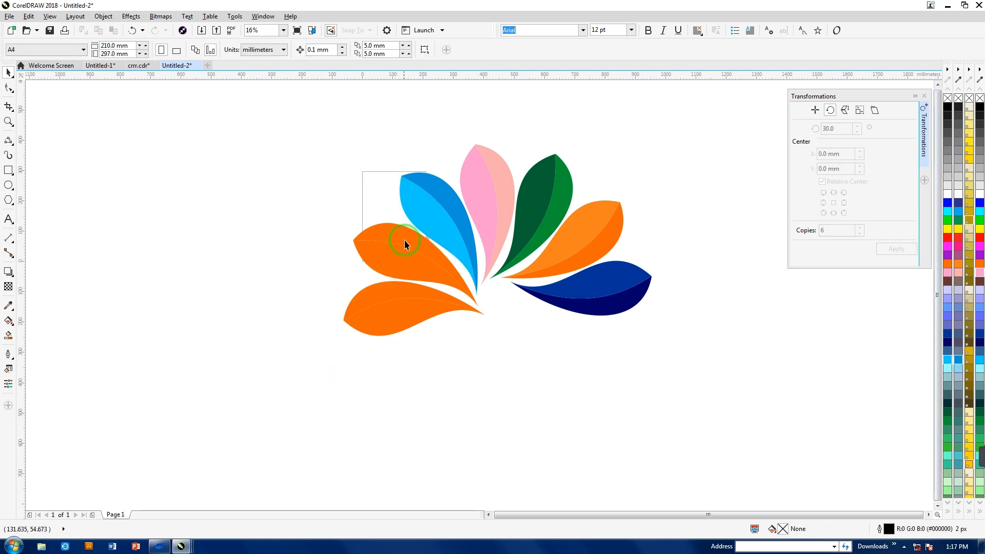
- Fill the second petal from the left with dark gold on its upper half and lighter gold on its lower half
click(405, 238)
click(969, 221)
click(624, 378)
click(392, 270)
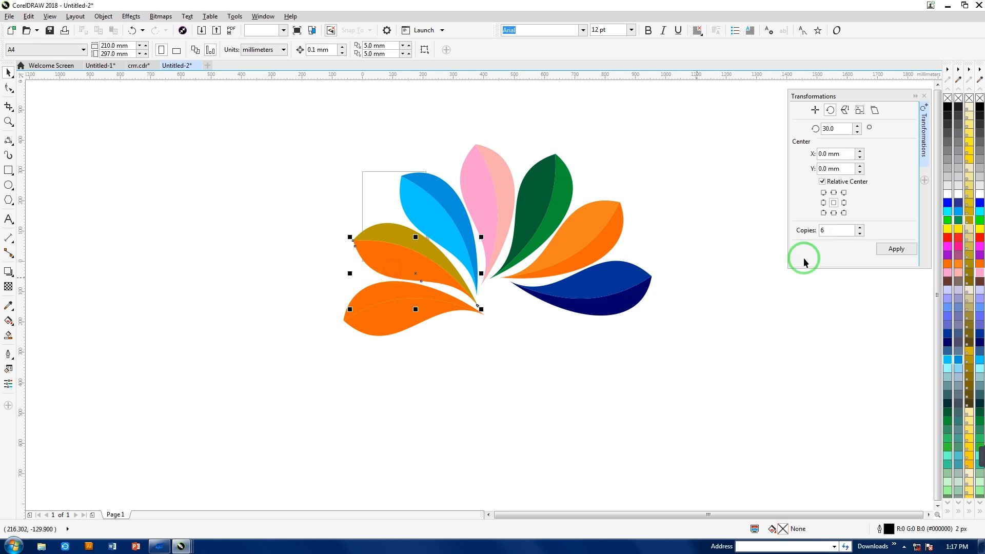
click(969, 218)
click(593, 387)
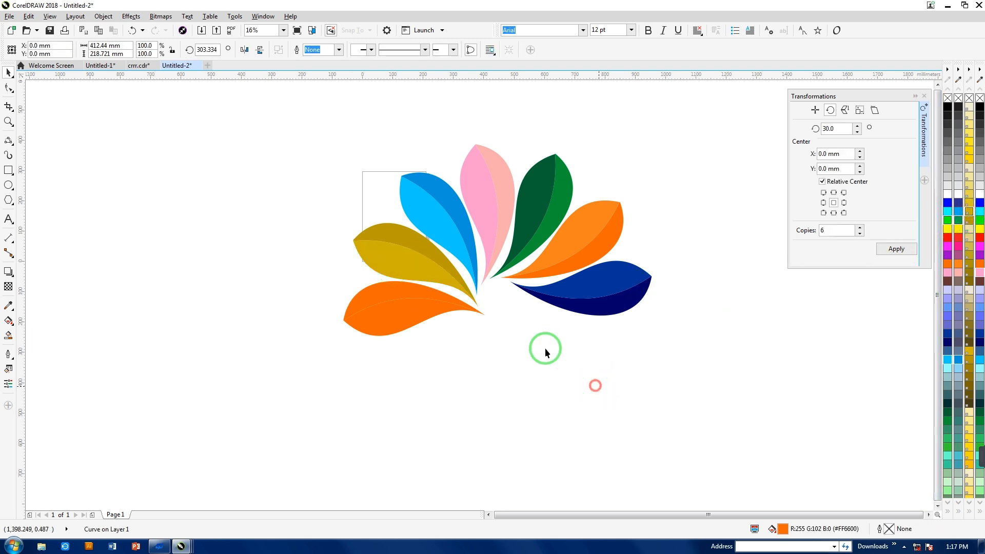
- Fill the leftmost petal's lower half with steel blue #336699 and its upper half with dark blue
click(387, 318)
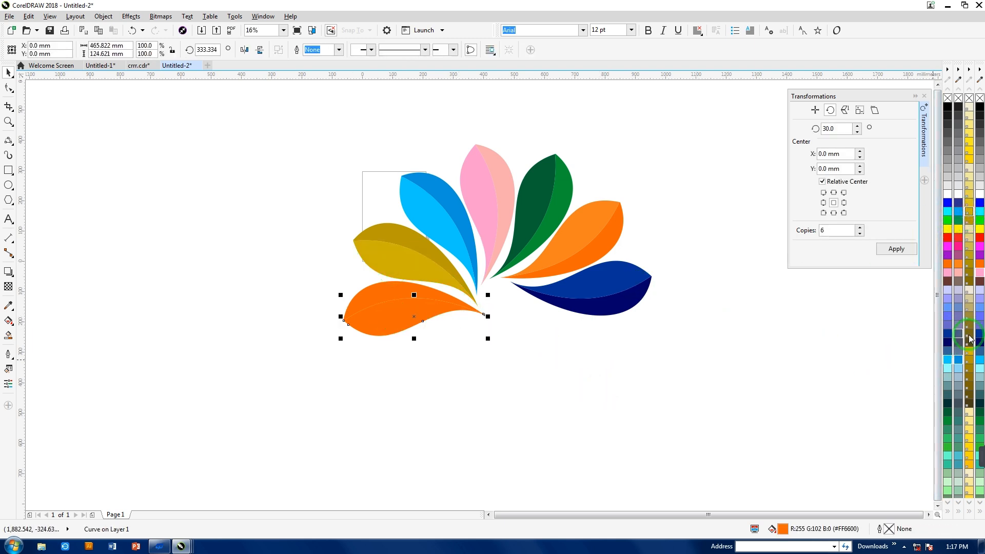
click(981, 353)
click(397, 299)
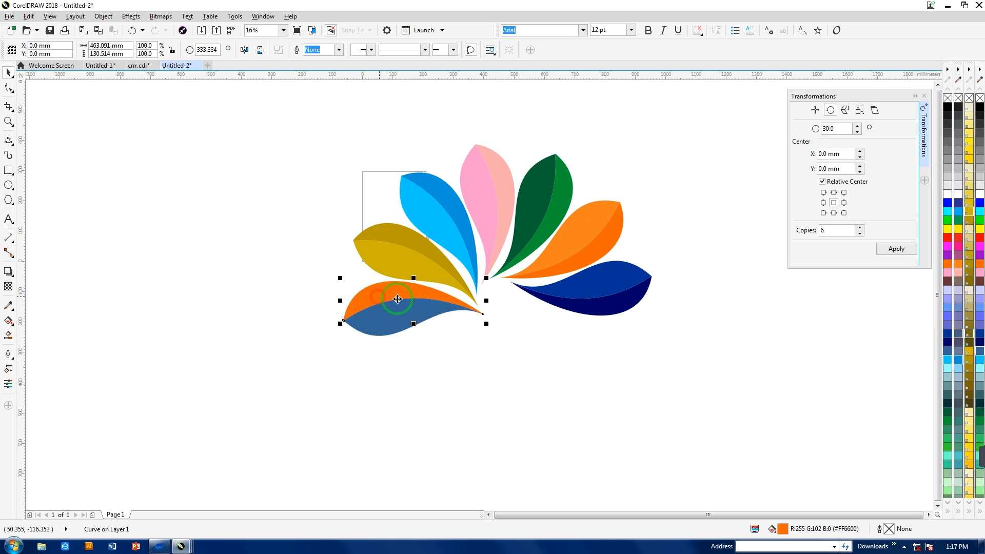
click(980, 333)
click(666, 404)
- Select all 14 petal halves of the colored fan and group them
drag(318, 110, 485, 183)
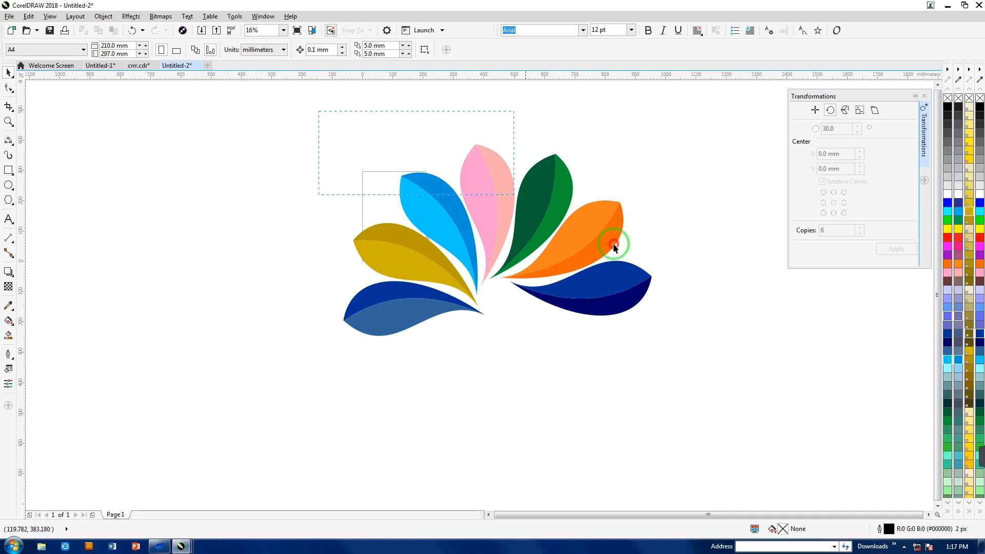
drag(736, 412, 736, 412)
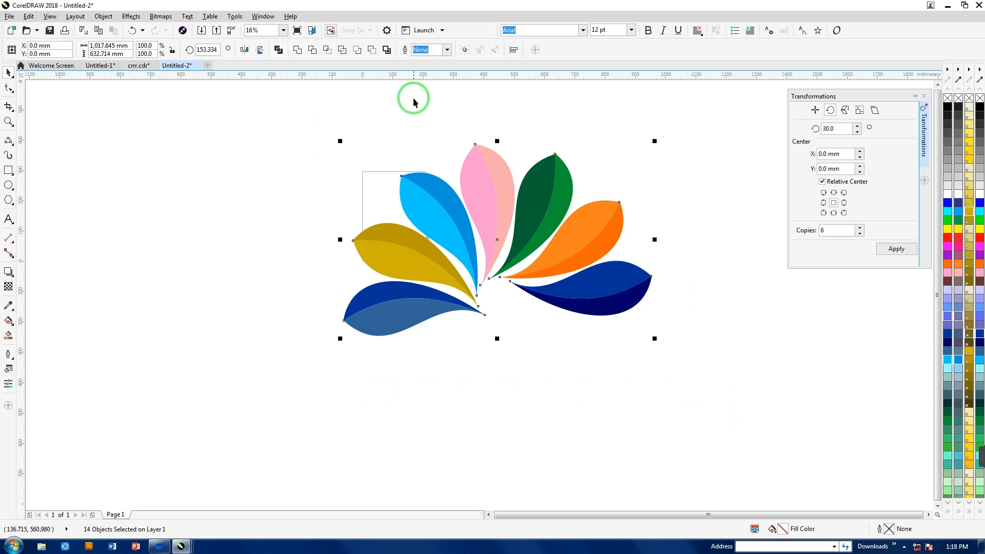
click(465, 52)
- Rotate the grouped petal fan counterclockwise by about 35°
click(477, 173)
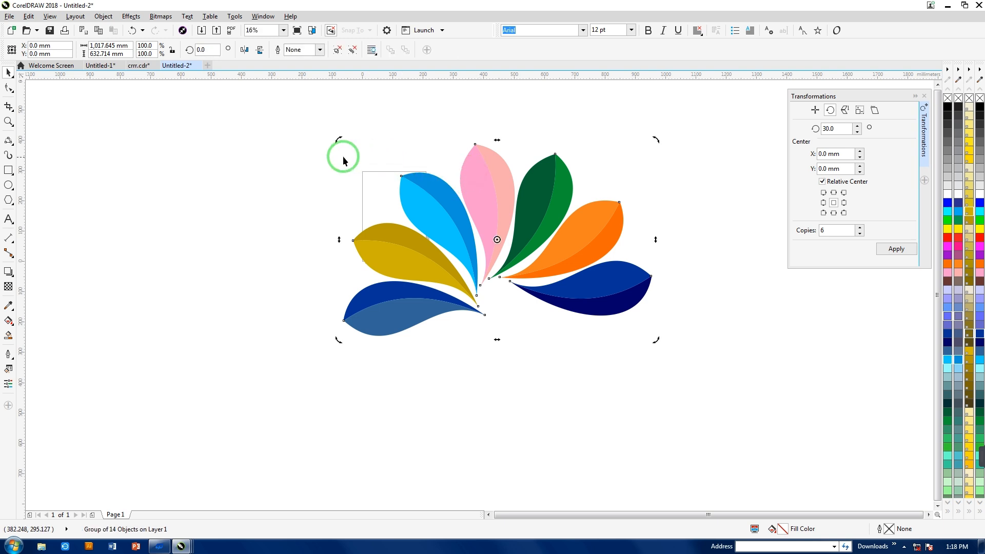
drag(338, 141, 331, 250)
click(309, 227)
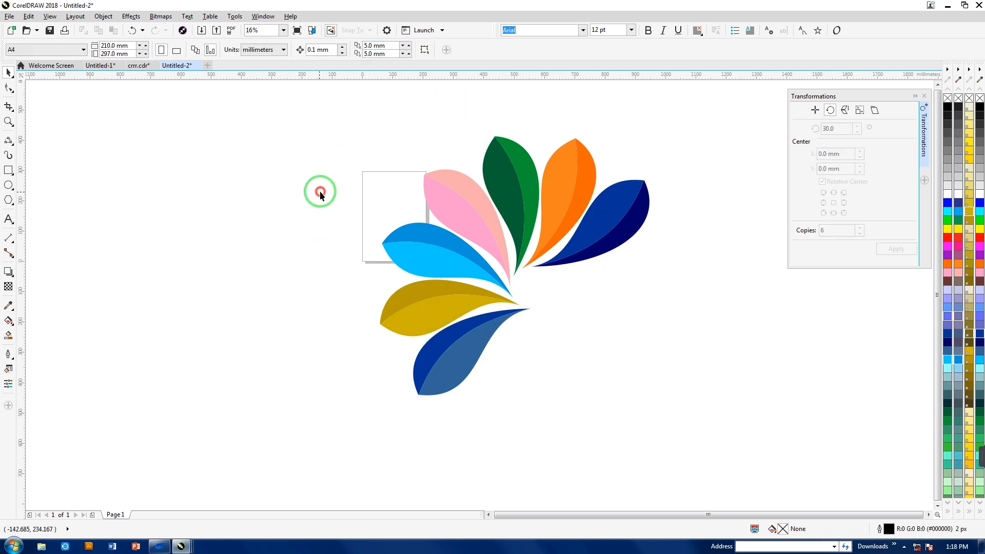
- Ungroup all the petals and select the steel-blue half of the lowest petal
click(469, 216)
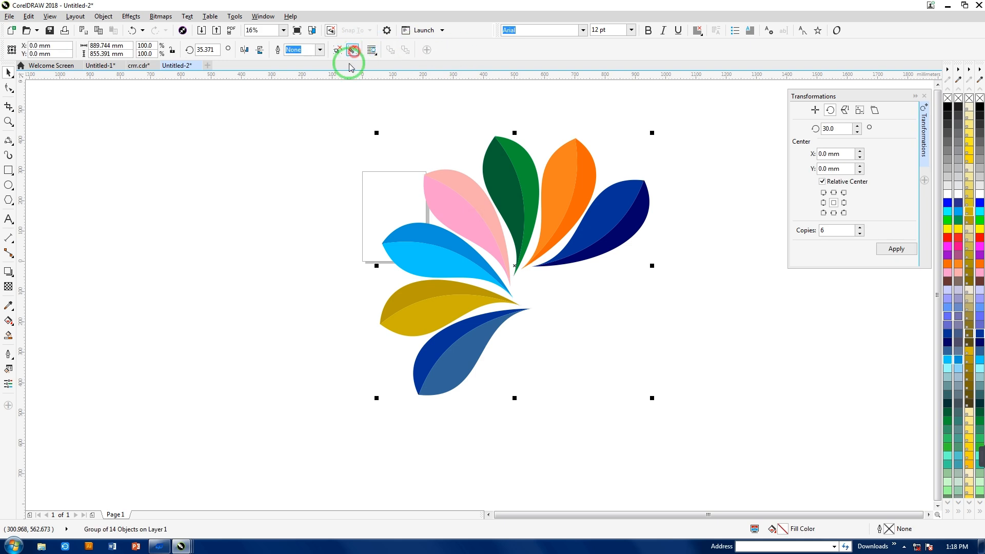
click(477, 334)
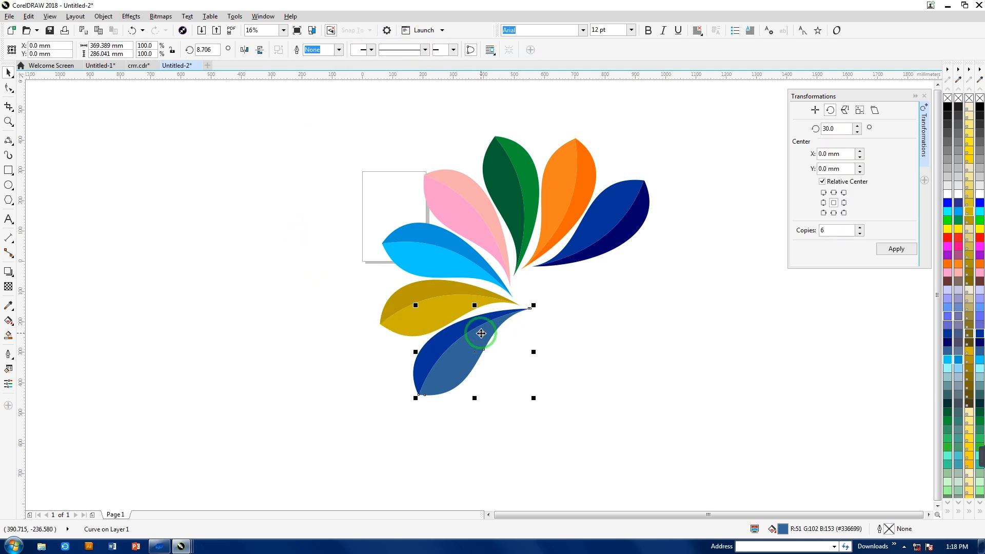
- Delete both halves of the lowest blue petal
key(Delete)
click(471, 332)
key(Delete)
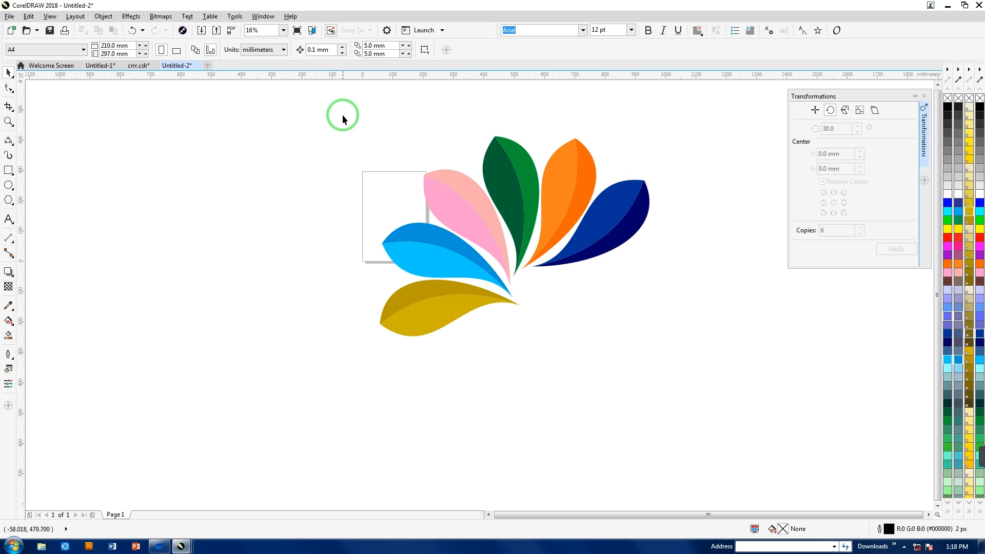
- Group the 12 remaining petal halves and shrink the fan to about 364 mm wide, overlapping the page's left edge
drag(683, 325, 688, 373)
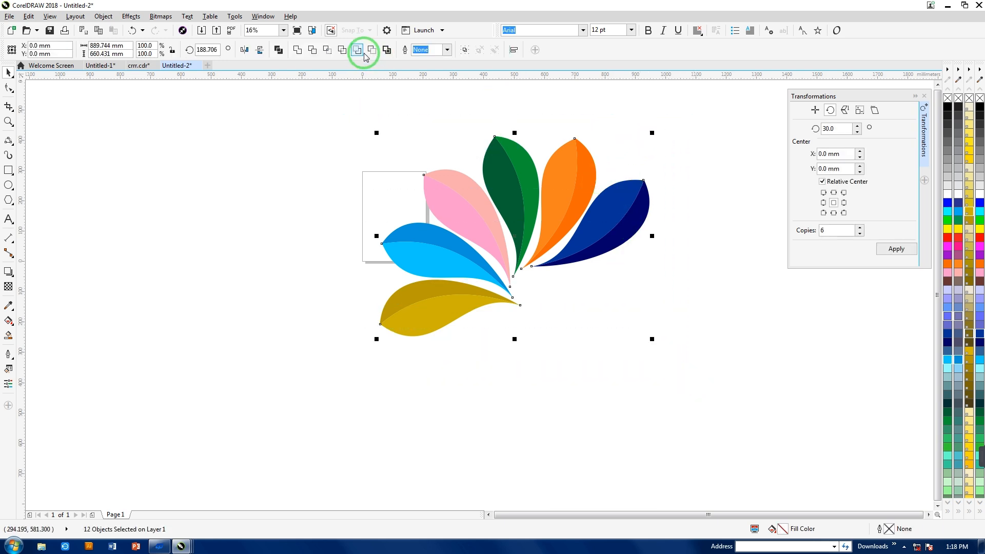
click(465, 50)
drag(651, 132, 491, 251)
drag(440, 277, 323, 200)
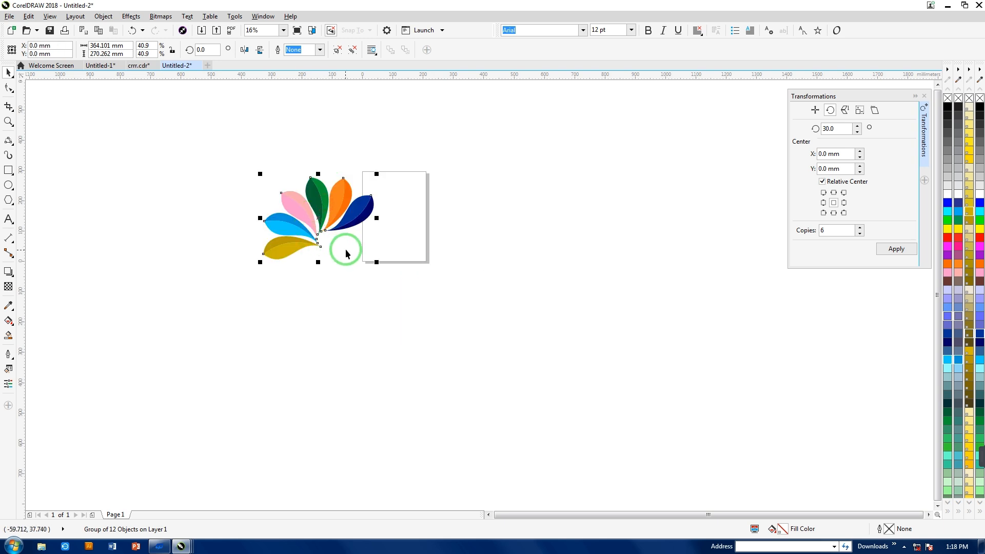
- Add the artistic text INDINA below the petal fan and enlarge it to about 440 pt
click(9, 219)
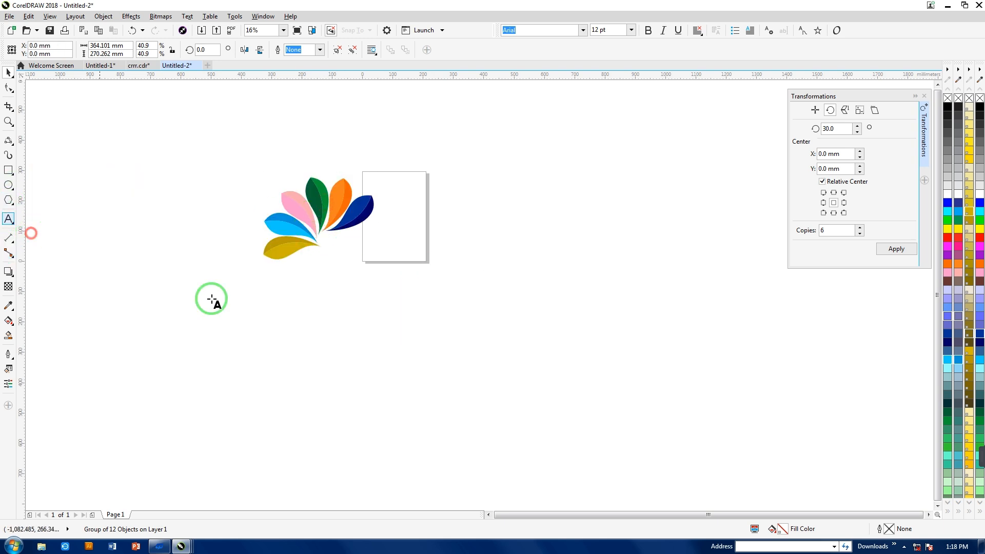
click(351, 307)
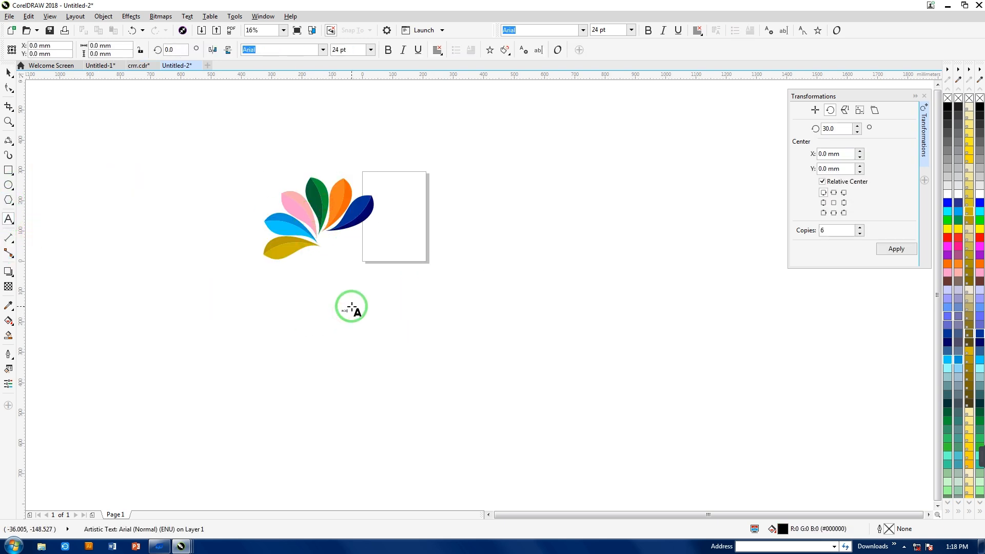
click(7, 77)
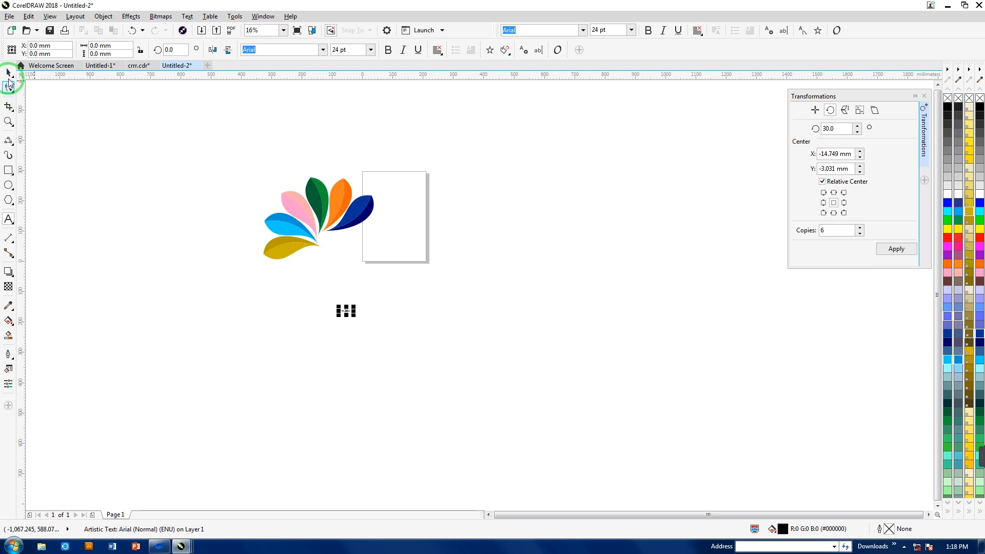
drag(354, 317, 494, 380)
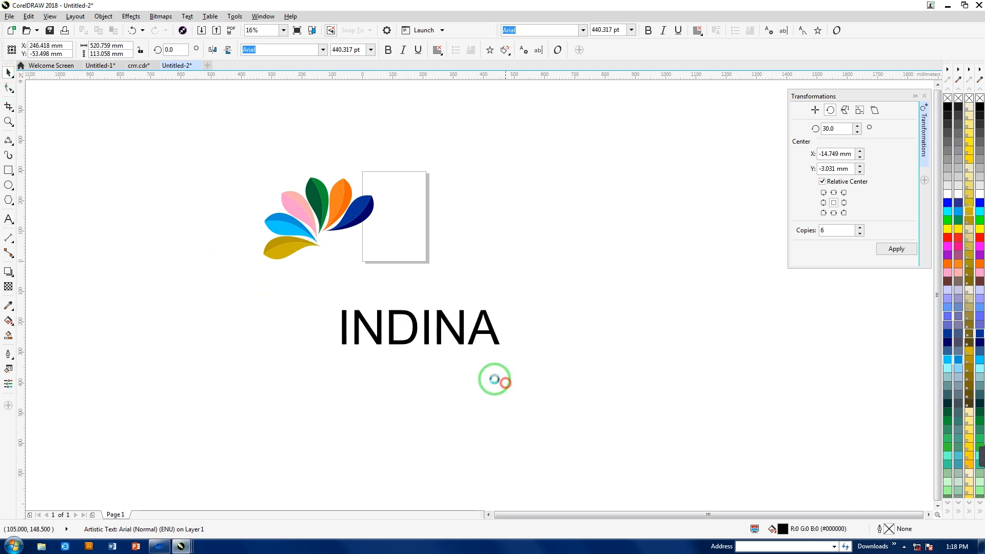
- Move the INDINA text against the base of the petal fan, under the dark blue petal, and reduce it to about 212 pt
drag(413, 318, 402, 244)
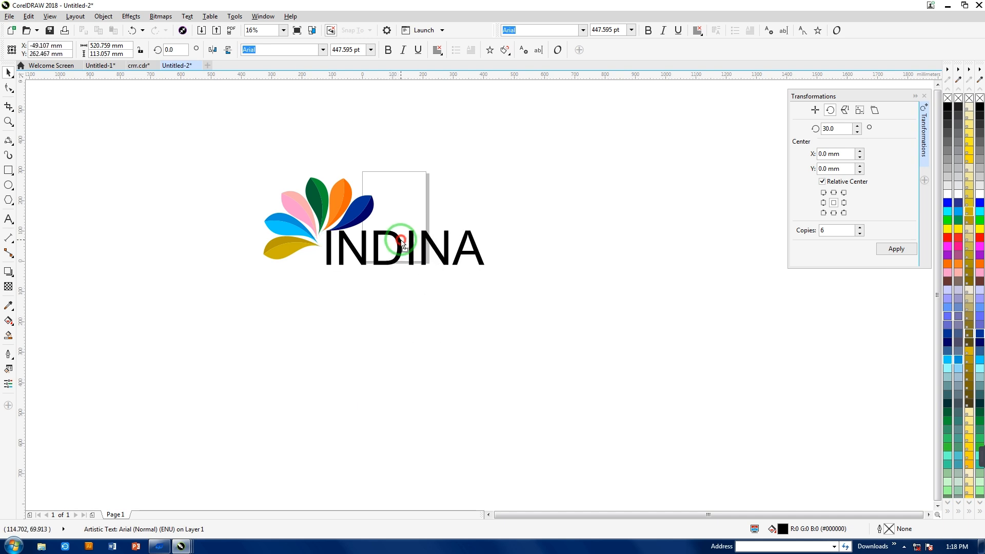
drag(322, 272, 339, 259)
drag(413, 250, 375, 256)
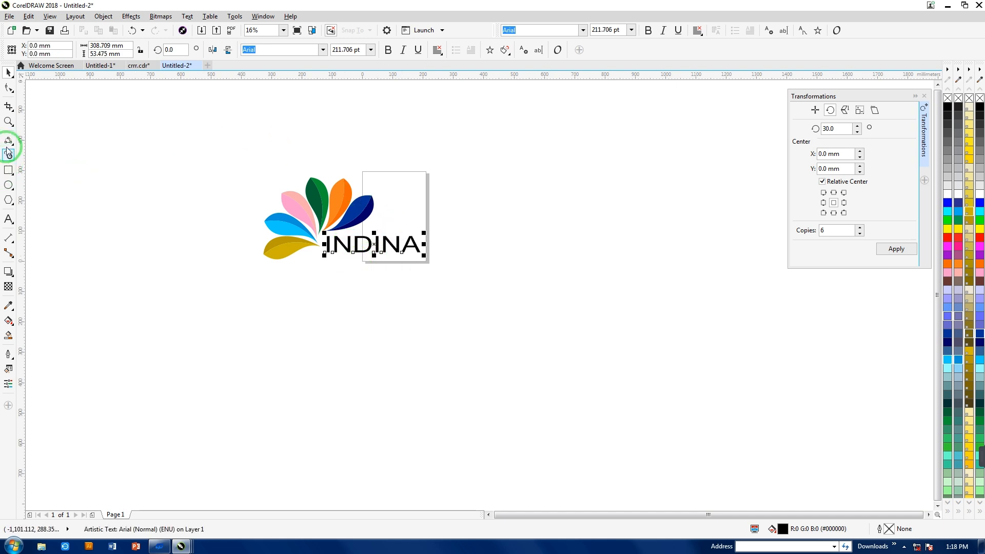
- Extend the text to a bold INDINA FIRST and shrink it to about 127 pt beside the petals
click(9, 219)
click(418, 242)
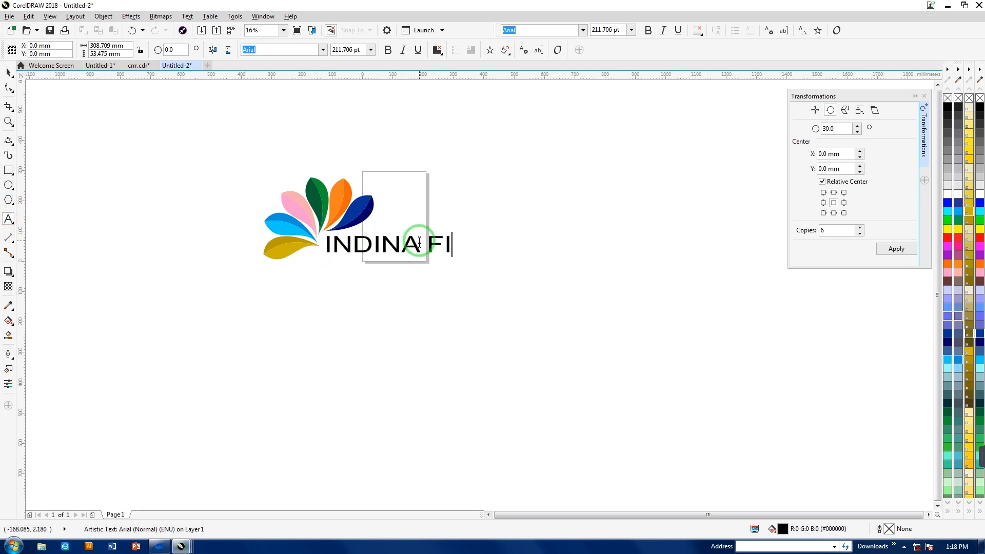
click(8, 73)
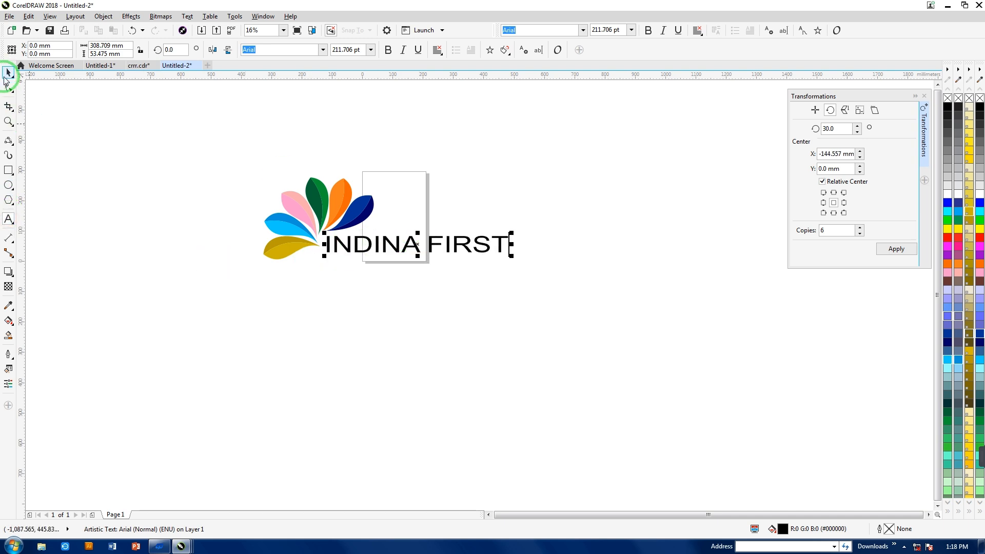
click(388, 50)
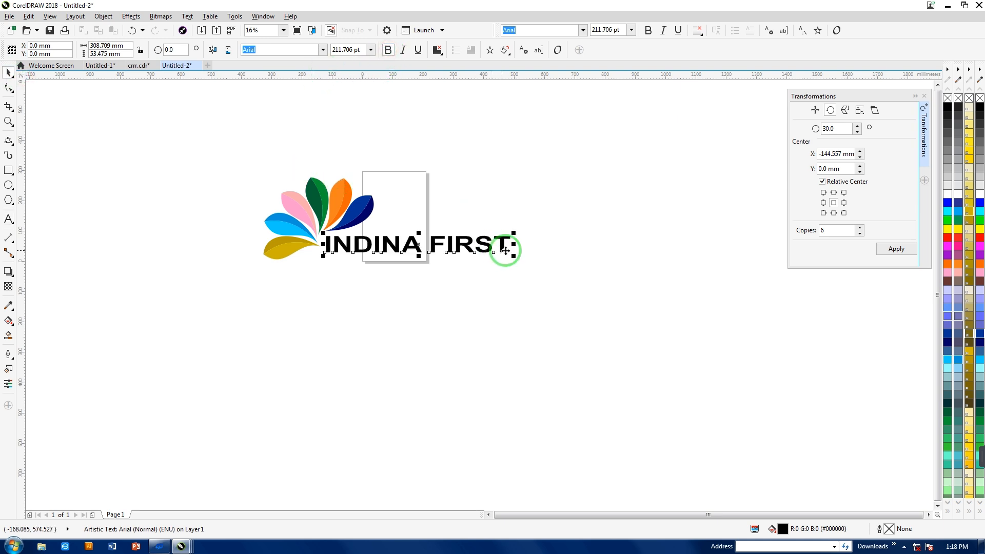
drag(515, 244, 379, 239)
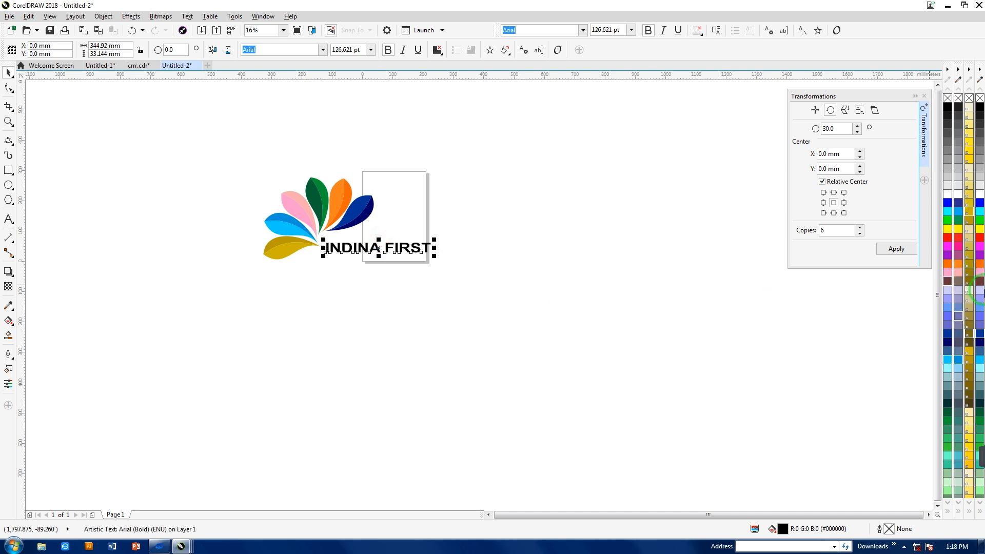
- Fill the INDINA FIRST text with brown #663333 and move it slightly upward
click(948, 281)
drag(373, 247, 373, 238)
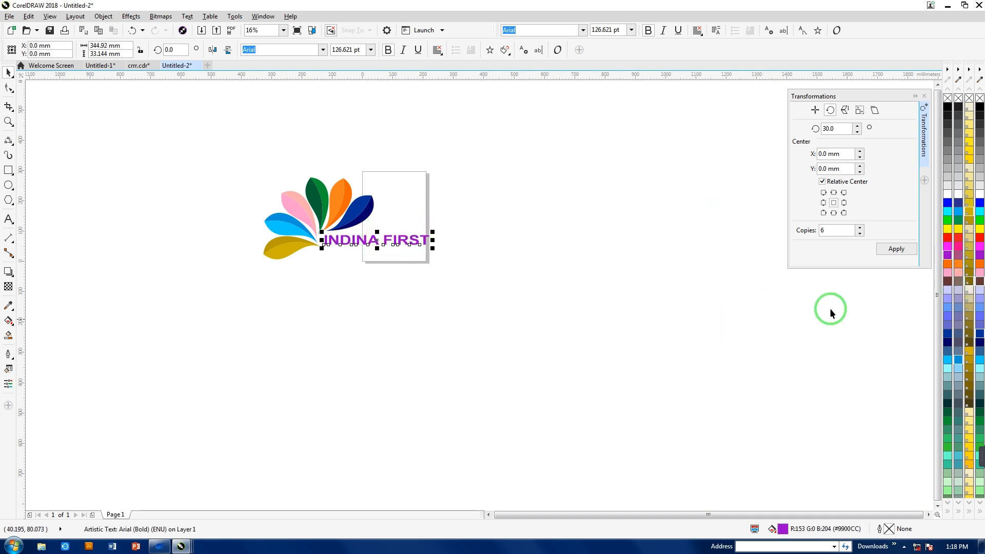
click(504, 344)
- Ungroup the petal fan and place a copy of the gold petal in the empty area right of the page
click(323, 190)
click(352, 51)
click(229, 109)
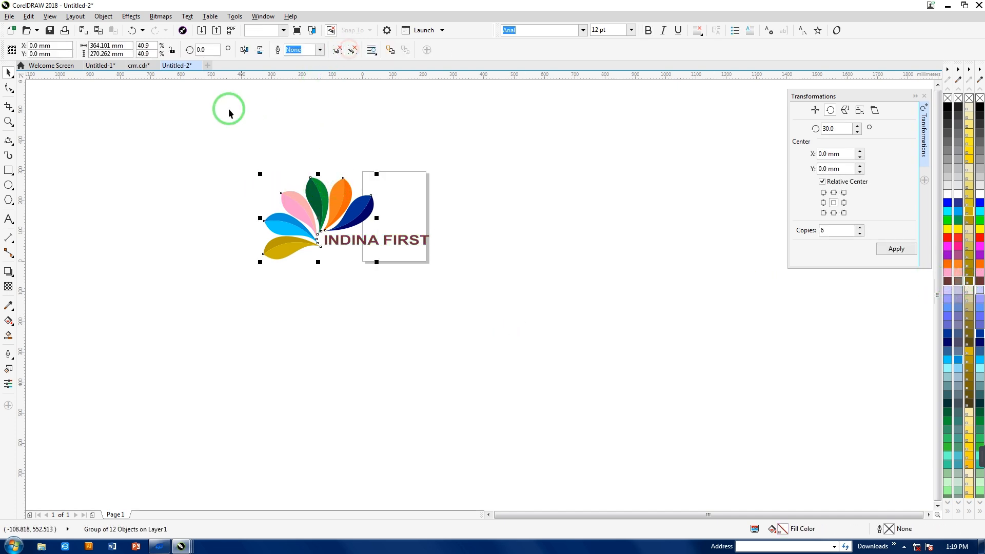
click(228, 222)
drag(298, 253, 325, 277)
drag(286, 246, 602, 271)
- Fill the INDINA FIRST text with white and group it with the petals
drag(211, 145, 478, 284)
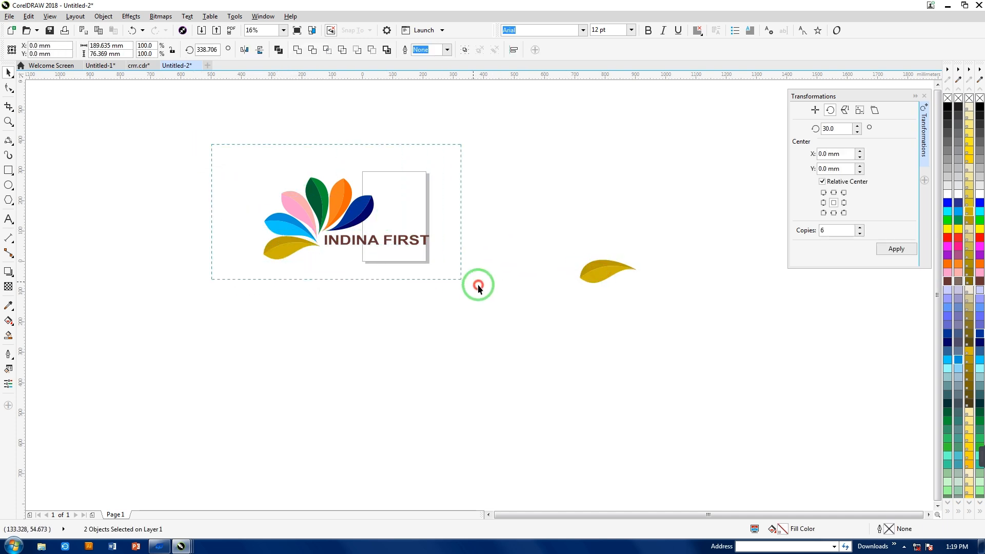
click(441, 262)
click(408, 245)
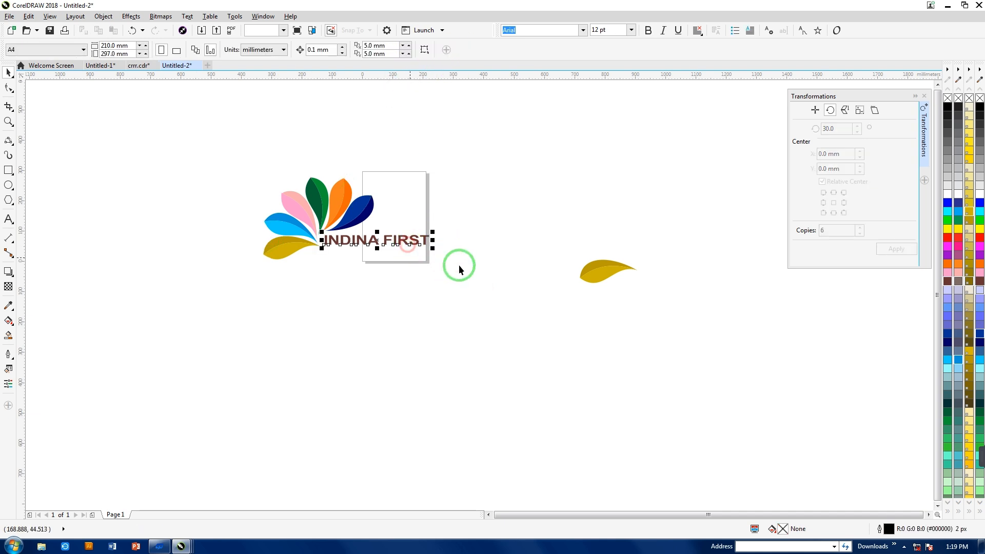
click(958, 194)
drag(195, 129, 482, 315)
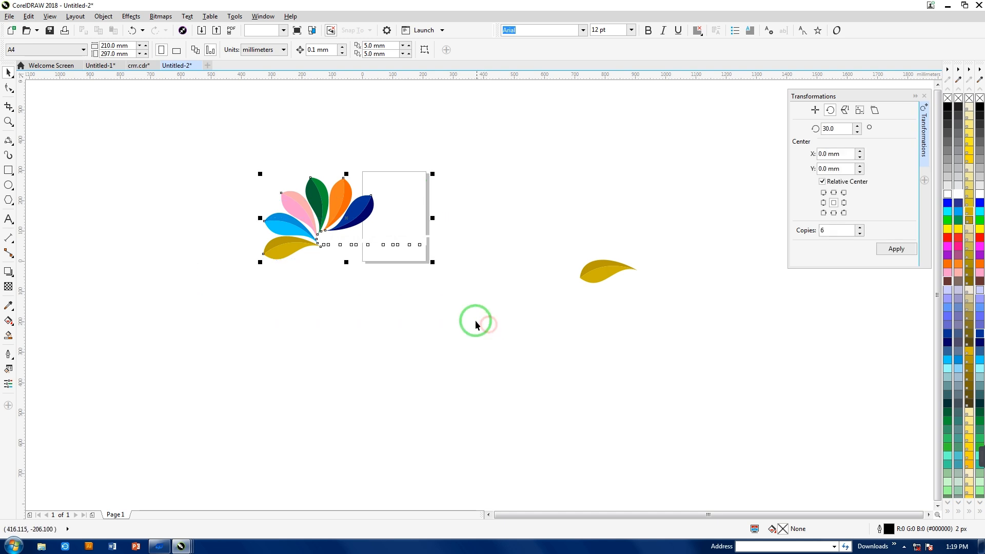
click(501, 131)
- Draw a rectangle about 715 by 449 mm around the logo, fill it with black, and send it behind the logo
click(8, 170)
drag(238, 154, 455, 290)
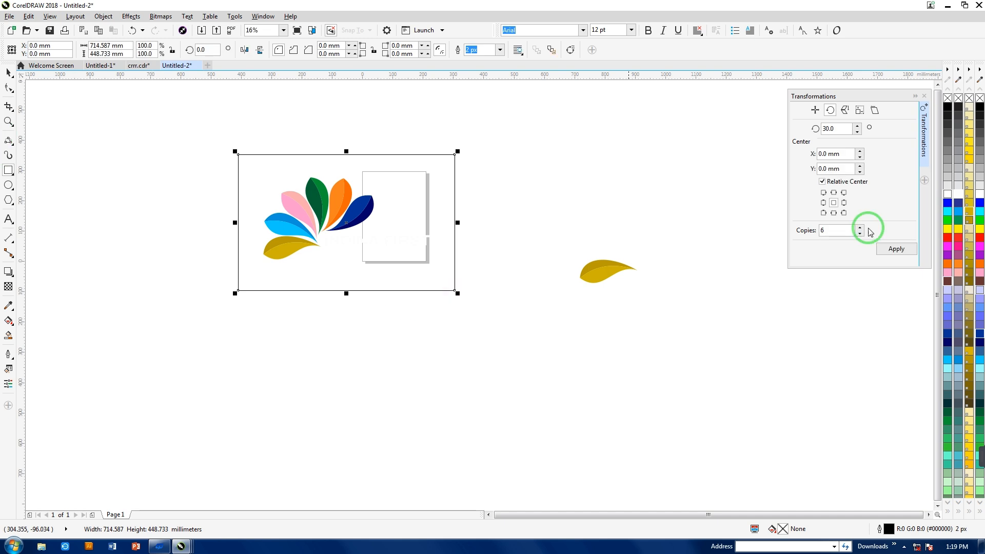
click(948, 107)
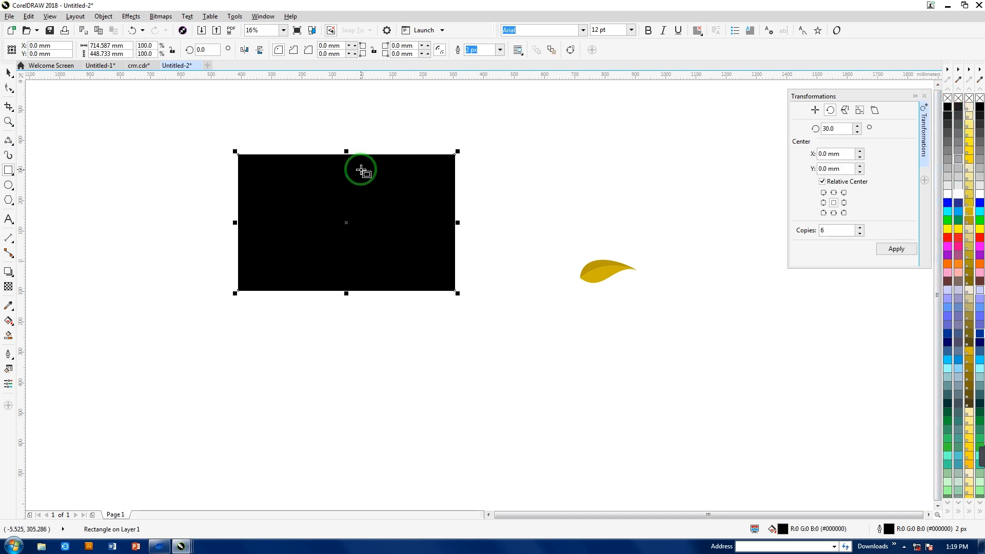
key(shift+Page_Down)
- Remove the outlines from the black rectangle and the logo, and group them together
drag(155, 107, 478, 317)
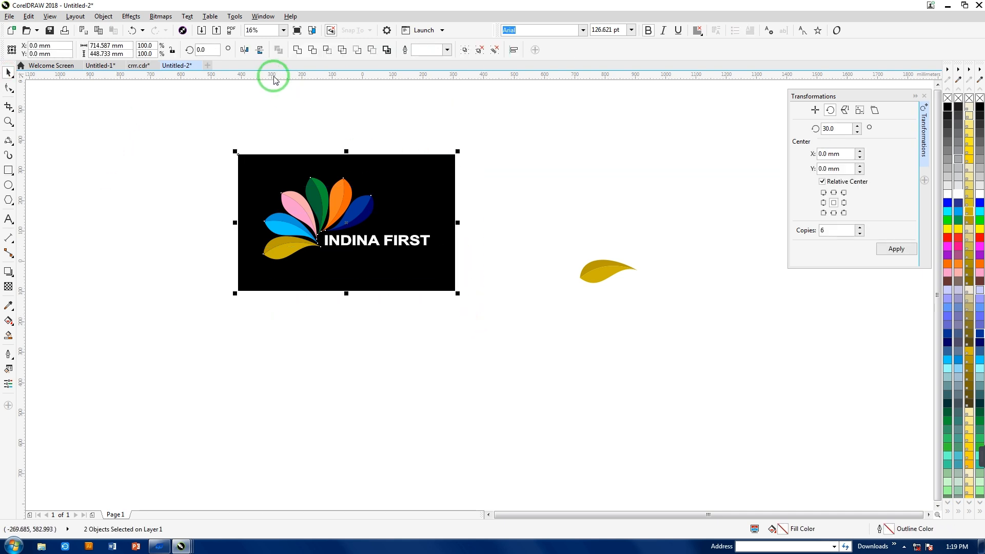
click(445, 49)
click(429, 61)
click(488, 119)
drag(196, 127, 481, 325)
click(464, 49)
click(491, 168)
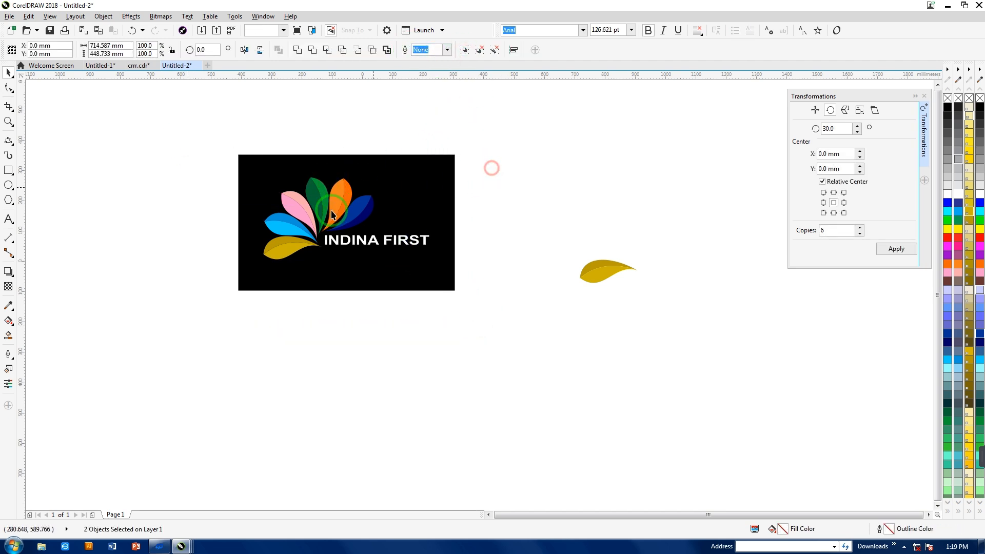
- Correct the logo text to read INDIA FIRST
click(18, 221)
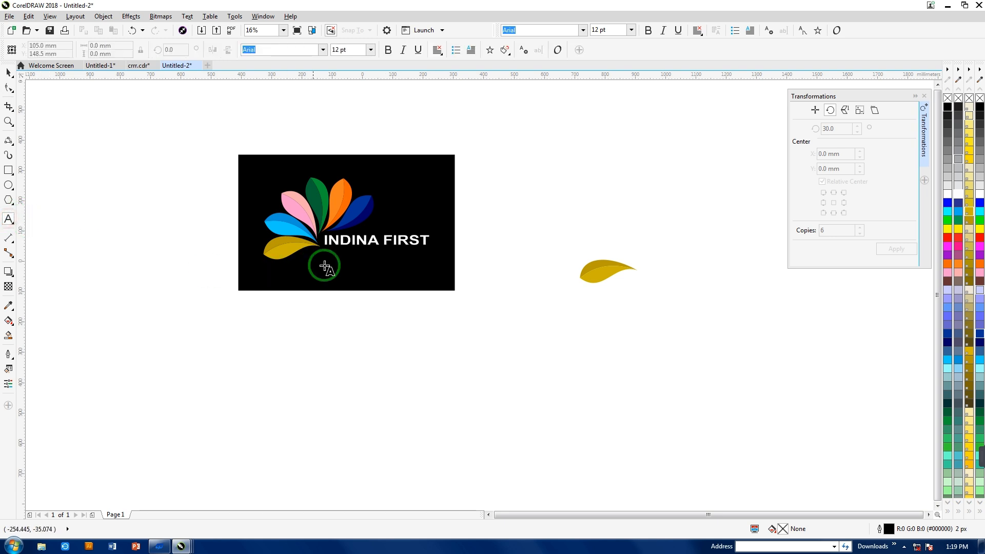
click(371, 240)
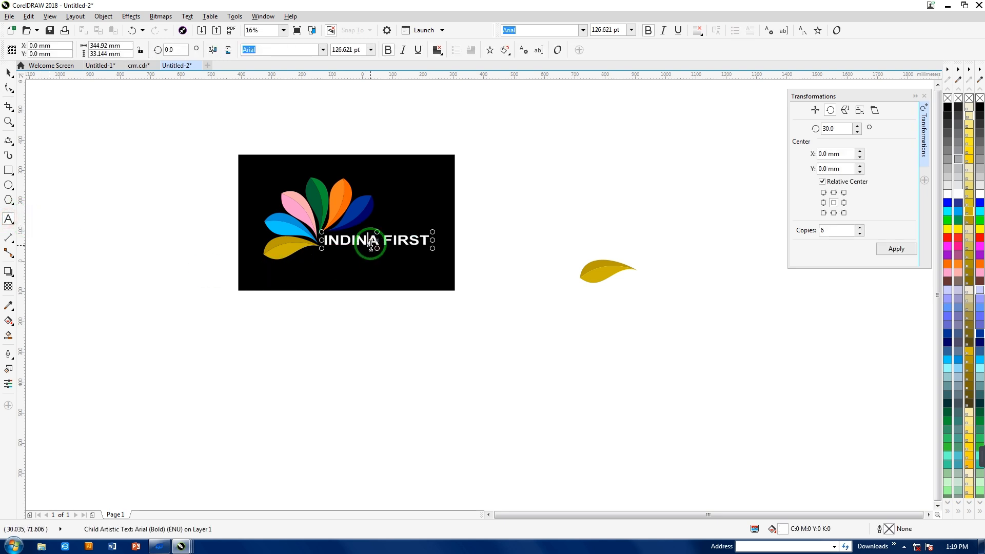
key(BackSpace)
drag(356, 239, 367, 240)
key(BackSpace)
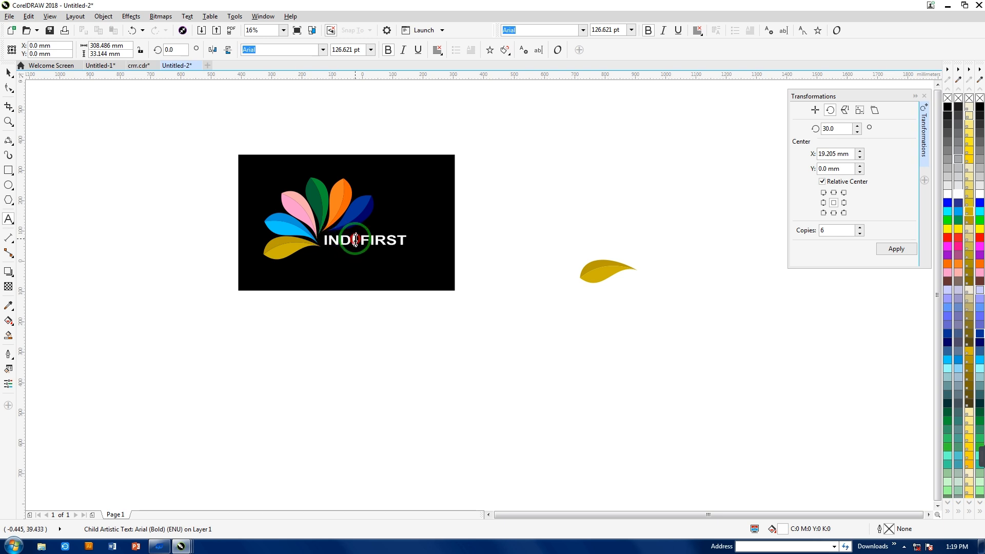
text(A)
click(9, 73)
click(89, 200)
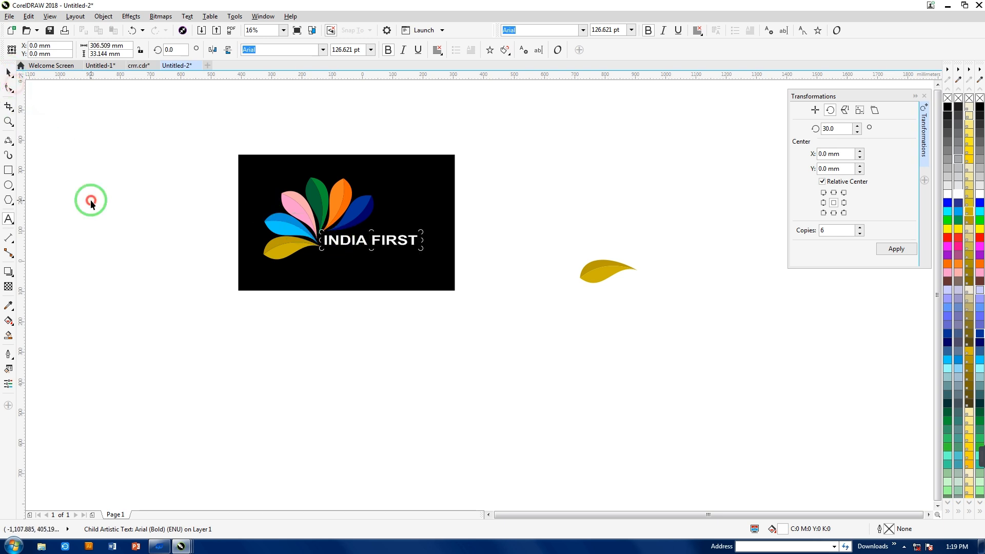
- Select the grouped logo with its black background and move it to the empty area left of the page
click(403, 246)
drag(189, 131, 470, 308)
click(373, 324)
drag(186, 115, 557, 382)
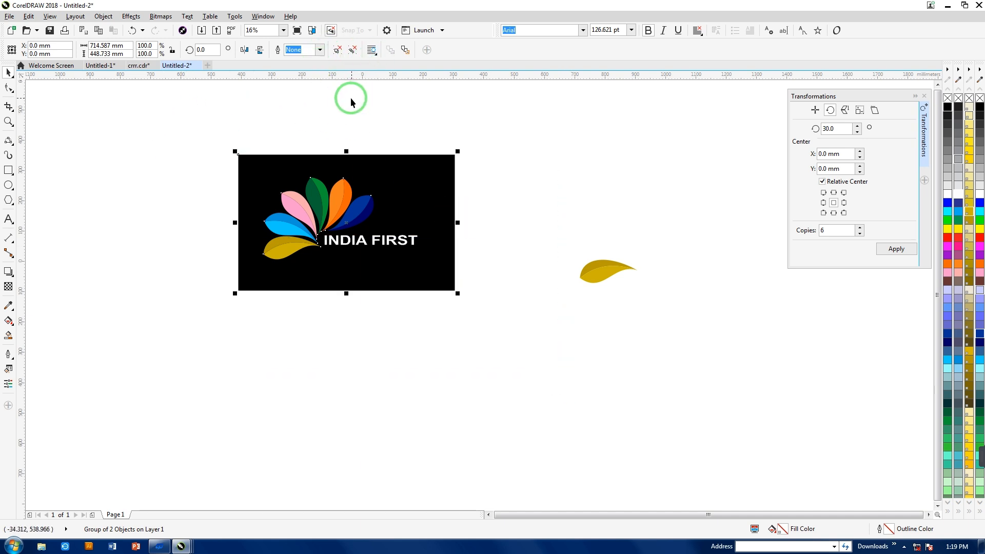
drag(355, 244, 309, 234)
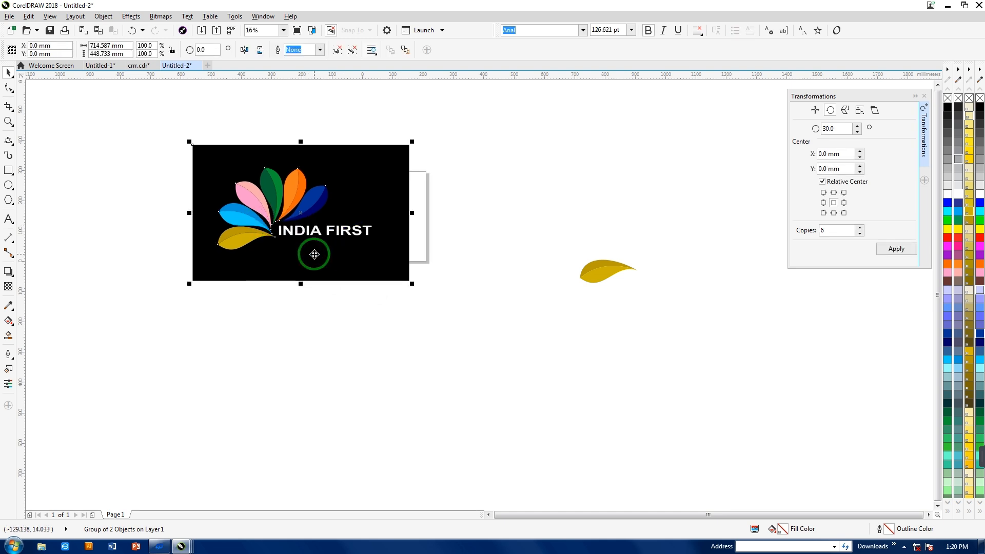
drag(303, 198, 206, 181)
- Enlarge the separate gold petal to about 828 mm wide
drag(508, 226, 724, 345)
drag(575, 287, 392, 347)
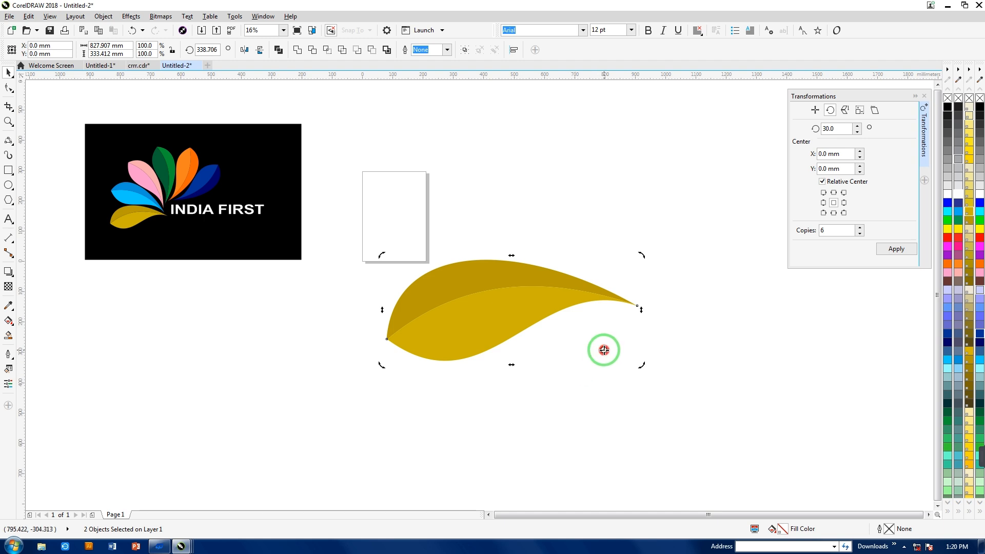
- Place the gold petal's rotation center above its tip end and set a 90° rotation with 3 copies
drag(599, 361, 576, 244)
click(821, 128)
drag(835, 129, 797, 143)
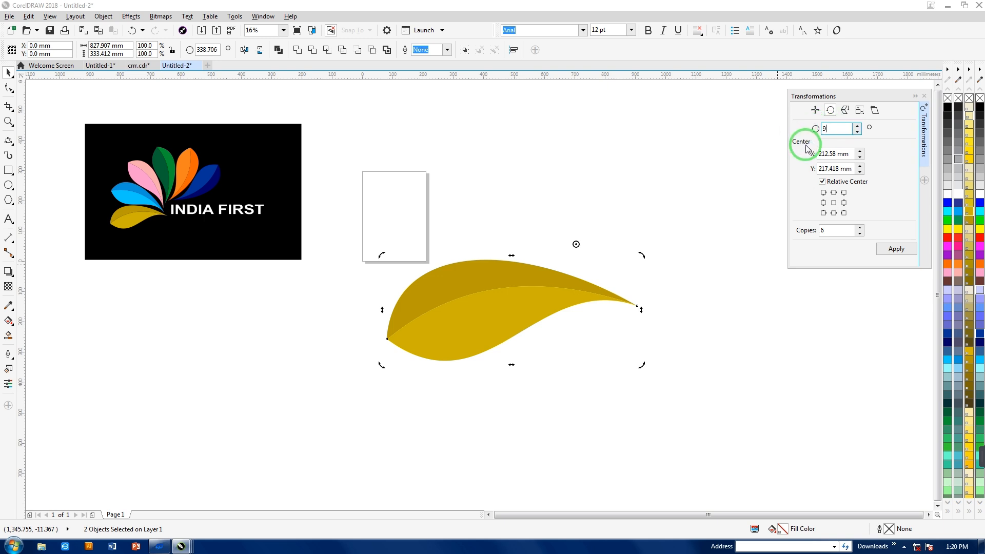
drag(836, 231, 809, 232)
text(3)
- Try creating the three rotated copies around the center above the petal, and undo them
click(891, 249)
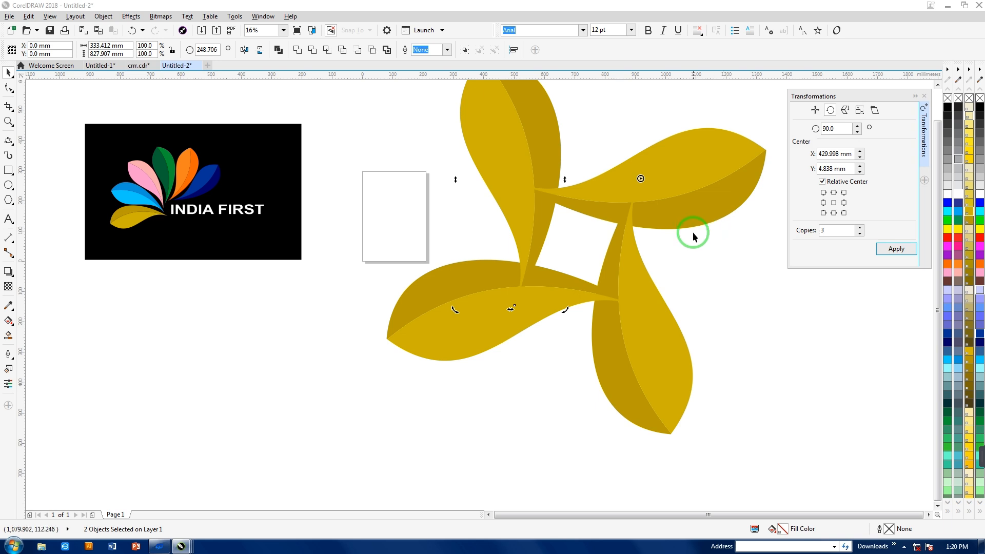
scroll(691, 241, down, 1)
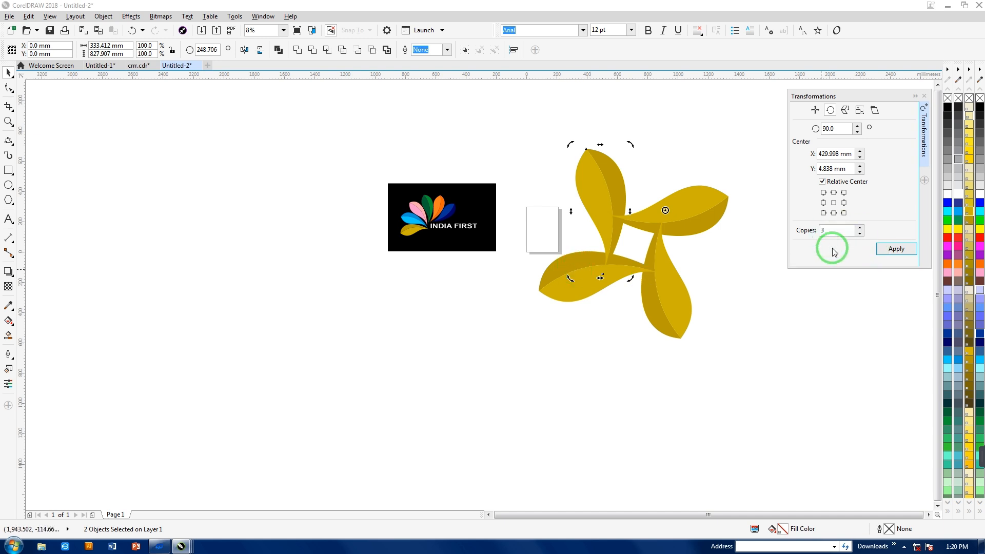
key(ctrl+z)
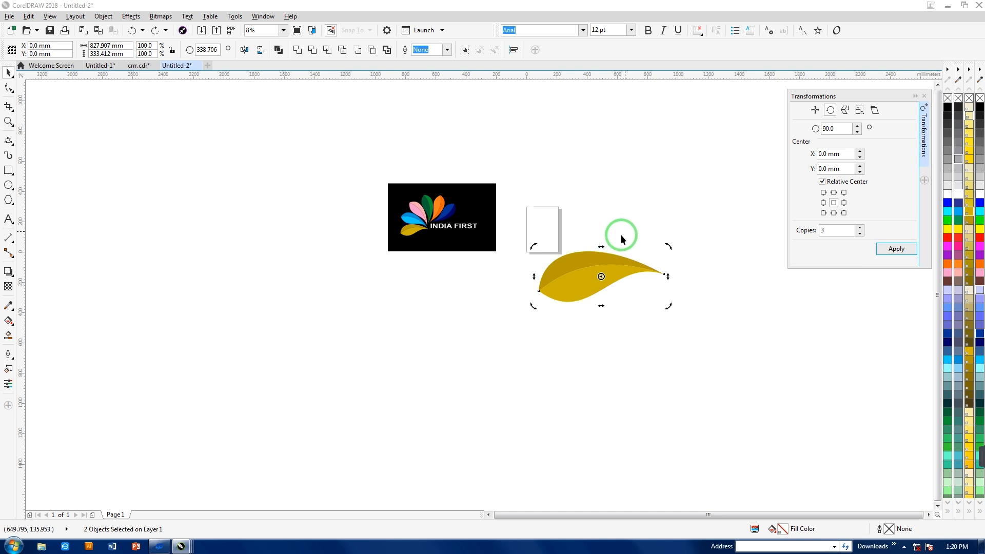
- Move the rotation center just below the gold petal and create 3 copies rotated by 90° around it
drag(601, 276, 624, 311)
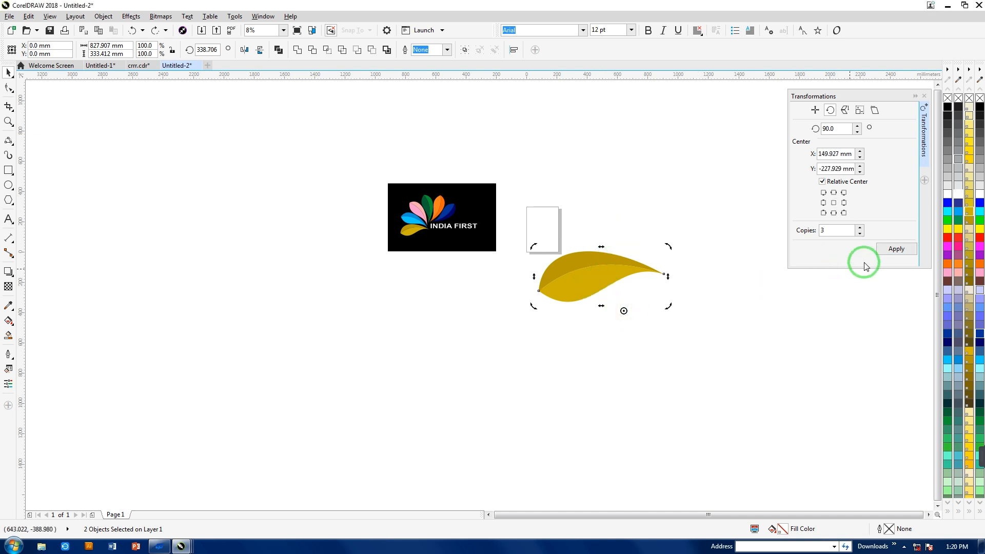
click(886, 250)
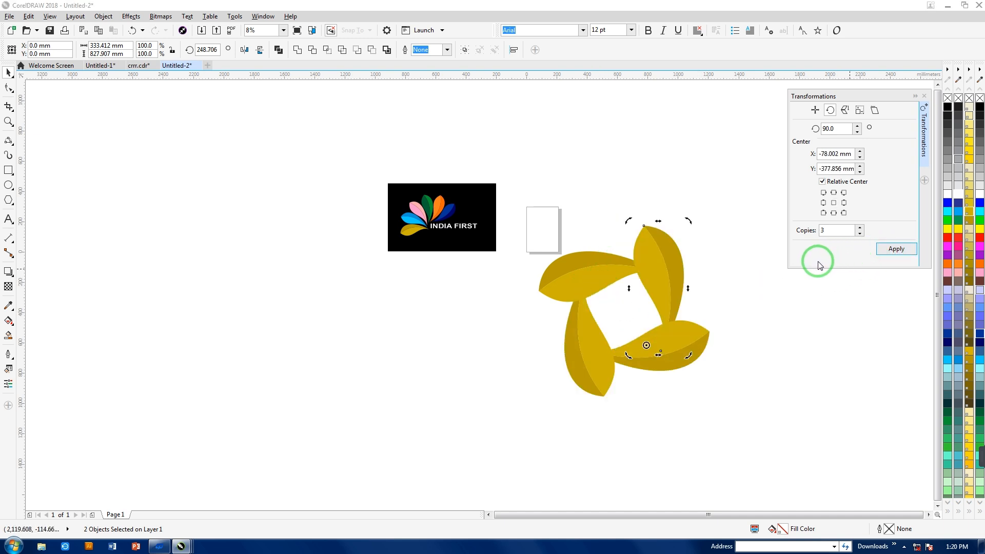
- Undo the last rotated copies, try 3 copies at 90° around a center below the petal's pointed tip, and undo them
key(ctrl+z)
mouse_move(602, 277)
mouse_down()
mouse_move(622, 317)
mouse_move(674, 308)
mouse_up()
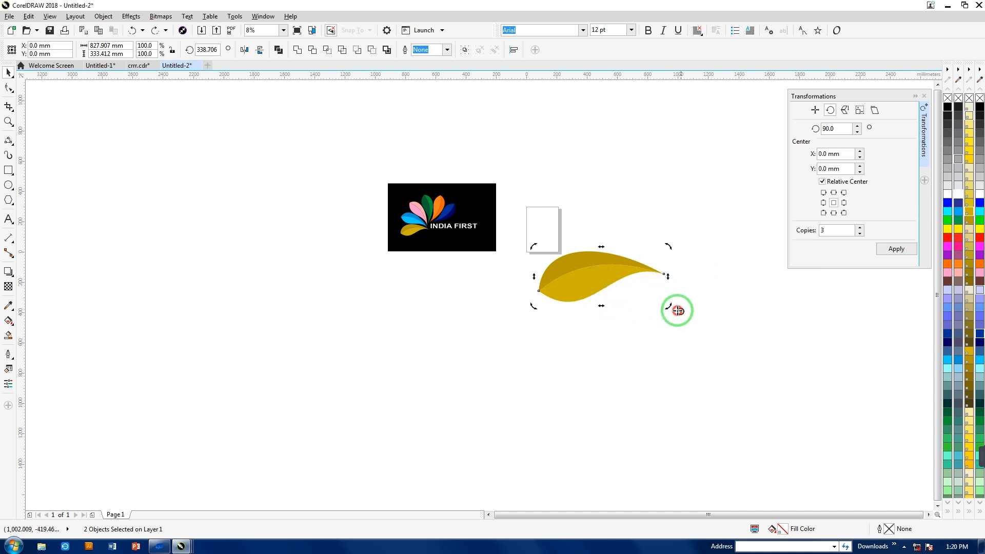
click(915, 249)
key(ctrl+z)
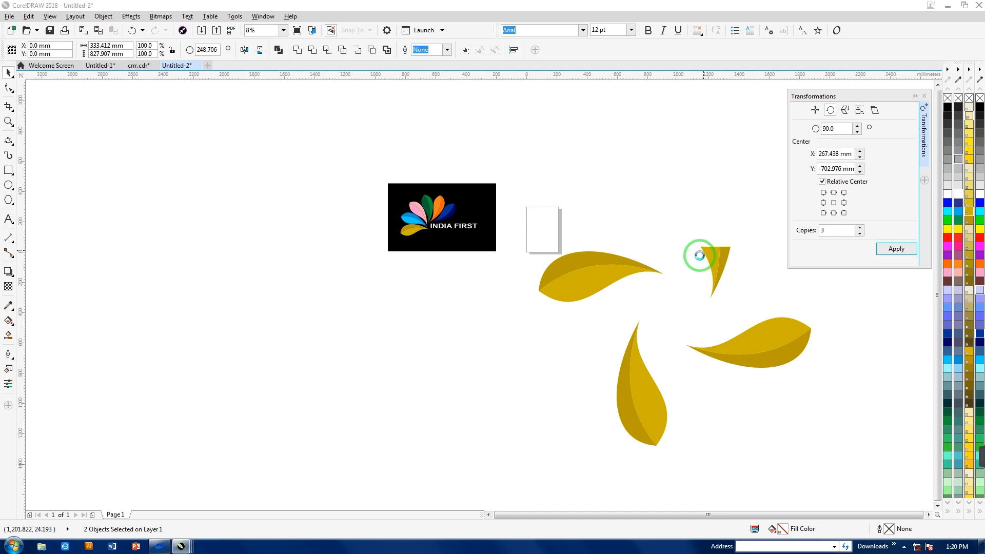
- Try 3 copies at 90° around a center just above the gold petal's rounded end, and undo them
drag(560, 235, 569, 235)
click(906, 250)
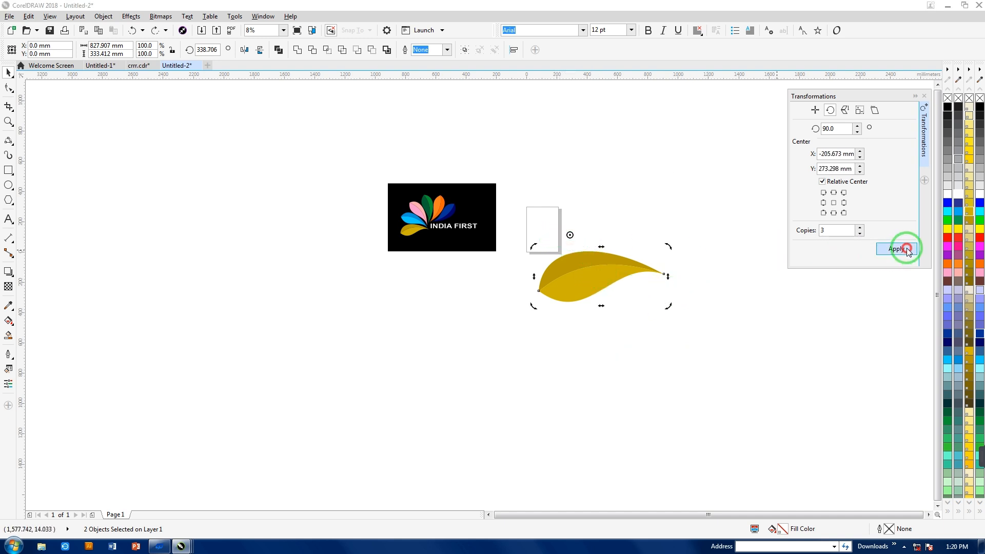
key(ctrl+z)
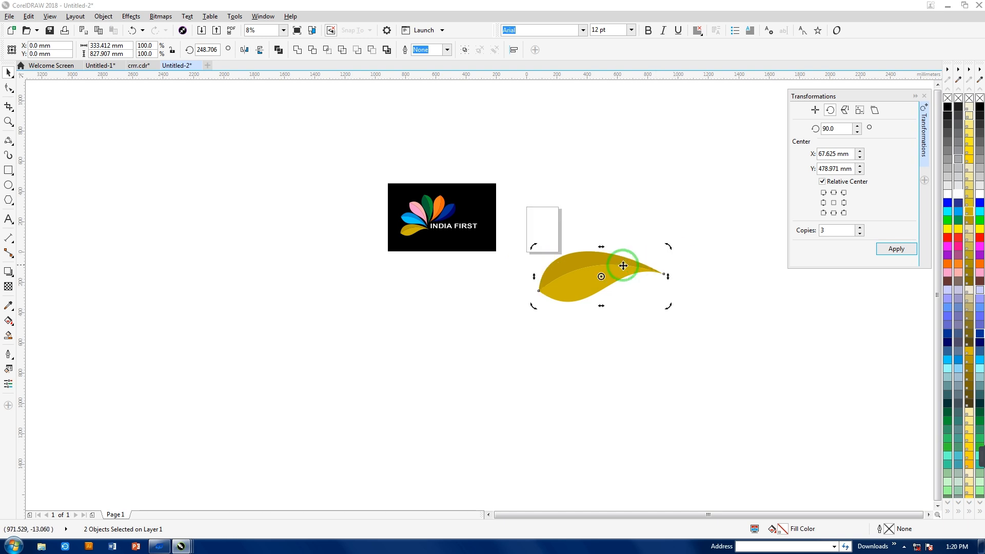
- Move the rotation center farther above the middle of the gold petal and create 3 copies rotated by 90° around it
mouse_move(603, 276)
mouse_down()
mouse_move(590, 257)
mouse_move(588, 219)
mouse_up()
click(894, 251)
click(894, 247)
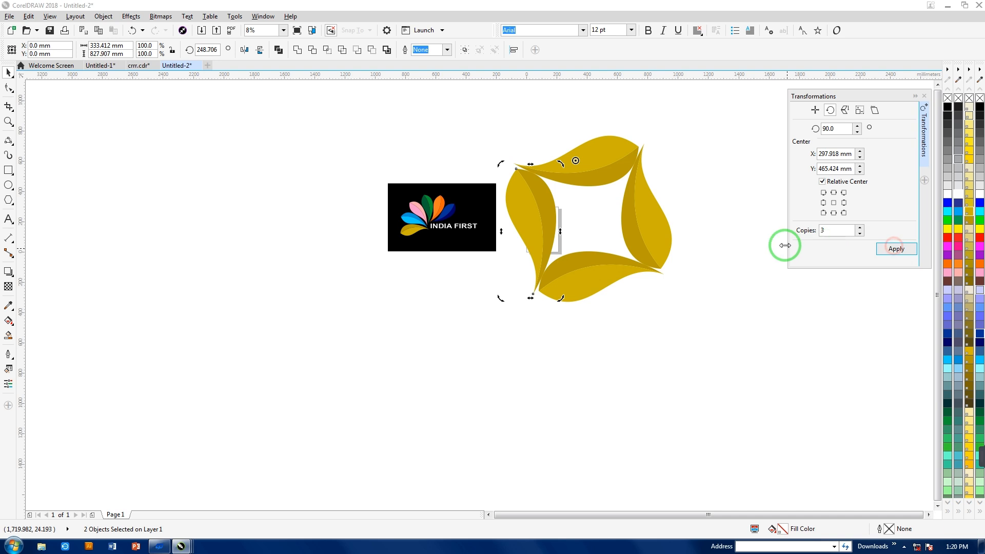
- Move the whole INDIA FIRST logo farther left, away from the ring of gold petals
drag(380, 149, 466, 248)
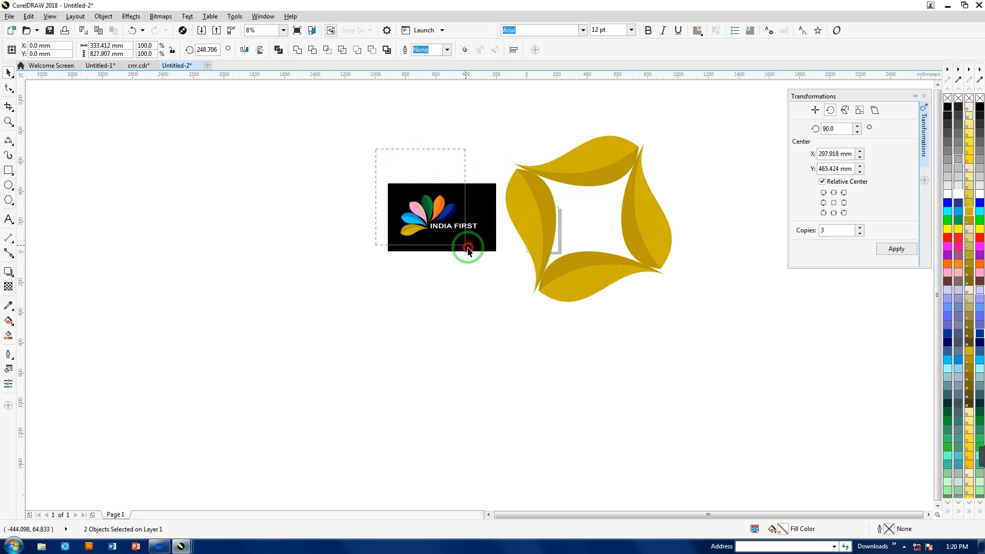
drag(346, 131, 501, 270)
drag(471, 222, 317, 214)
click(477, 316)
click(531, 216)
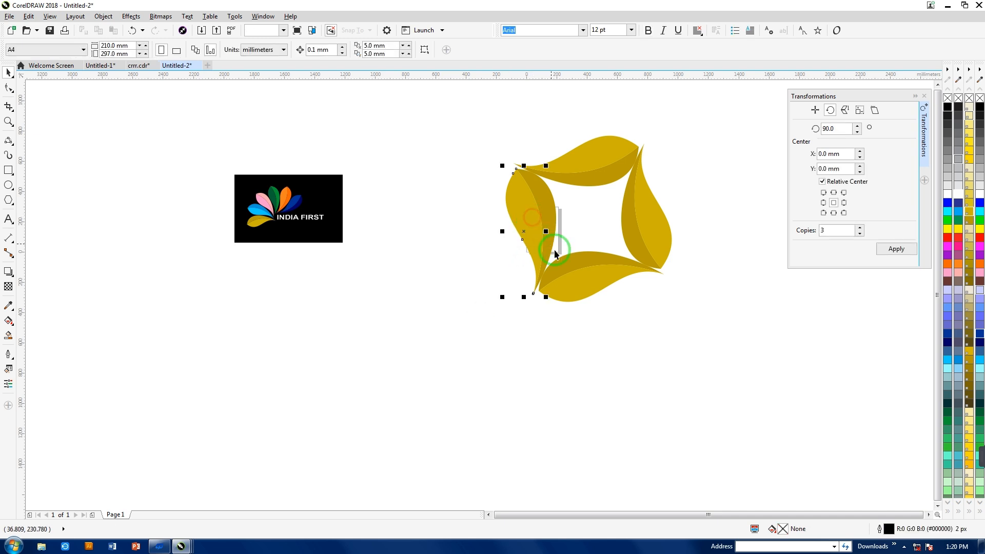
click(617, 334)
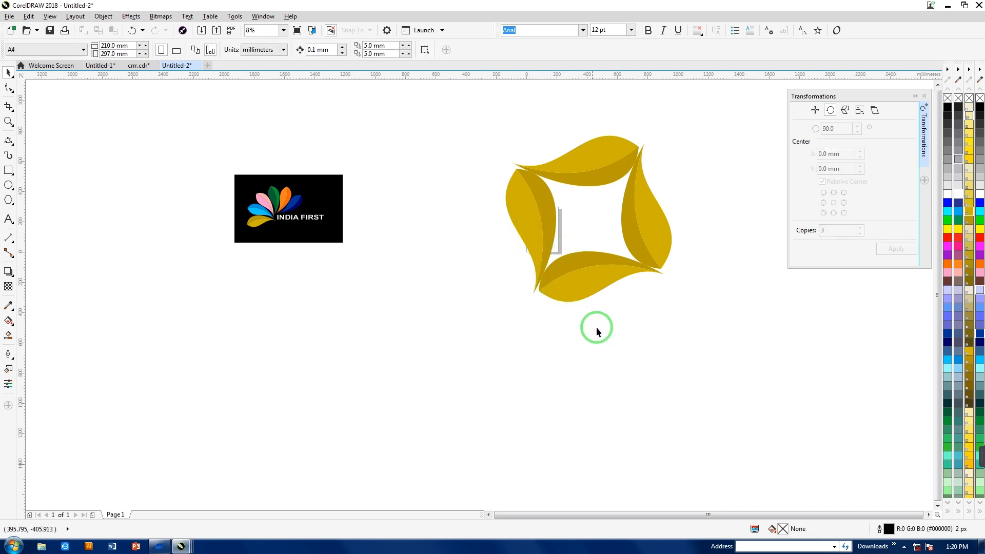
- Recolor the bottom petal with light blue on its outer half and a darker blue on its inner half
click(608, 280)
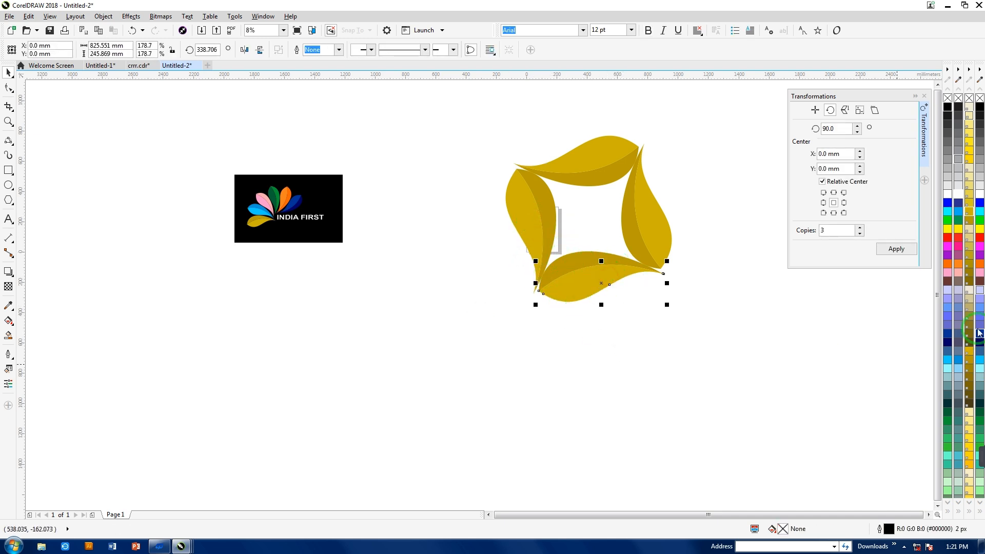
click(950, 361)
click(587, 255)
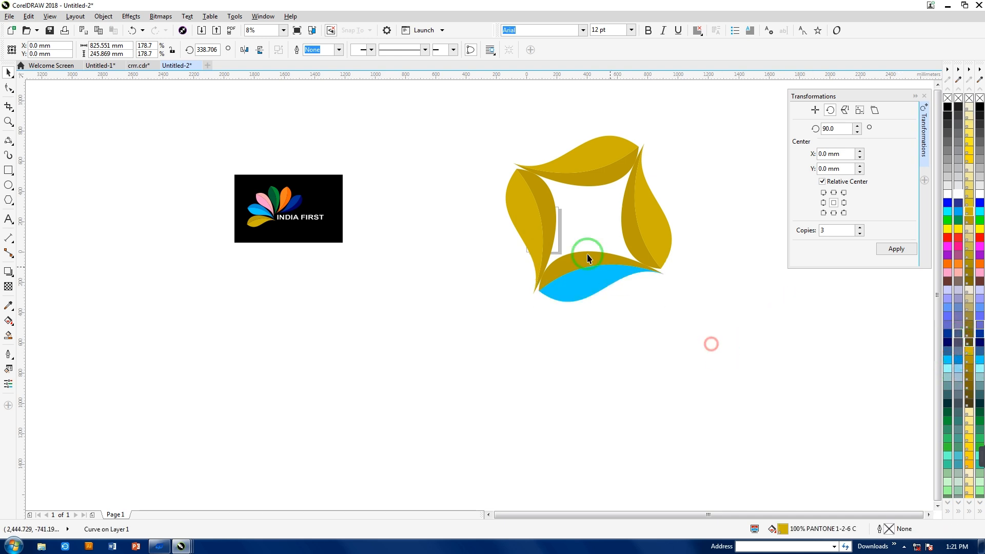
click(959, 360)
click(817, 377)
- Recolor the right petal with brown on its outer half and a darker brown shade on its inner half
click(663, 225)
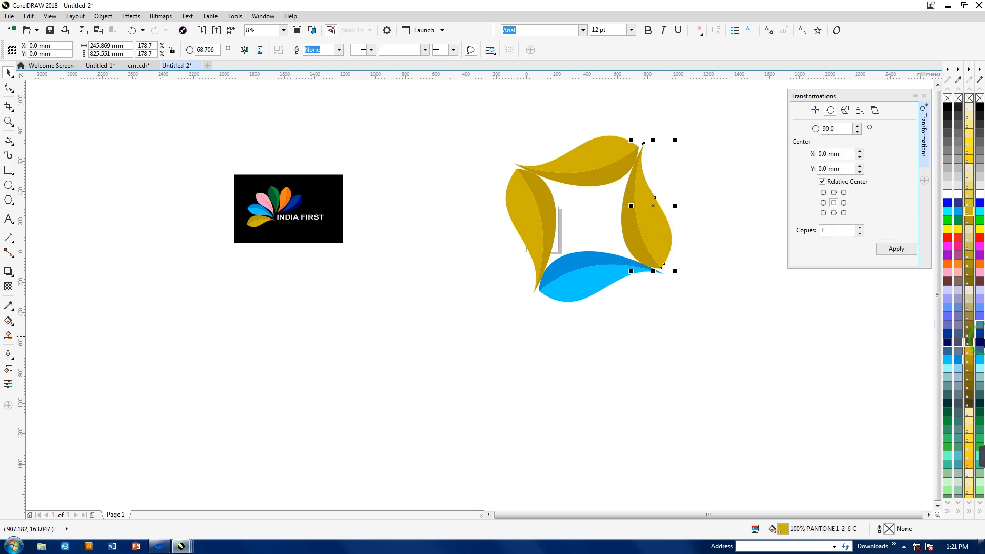
click(980, 281)
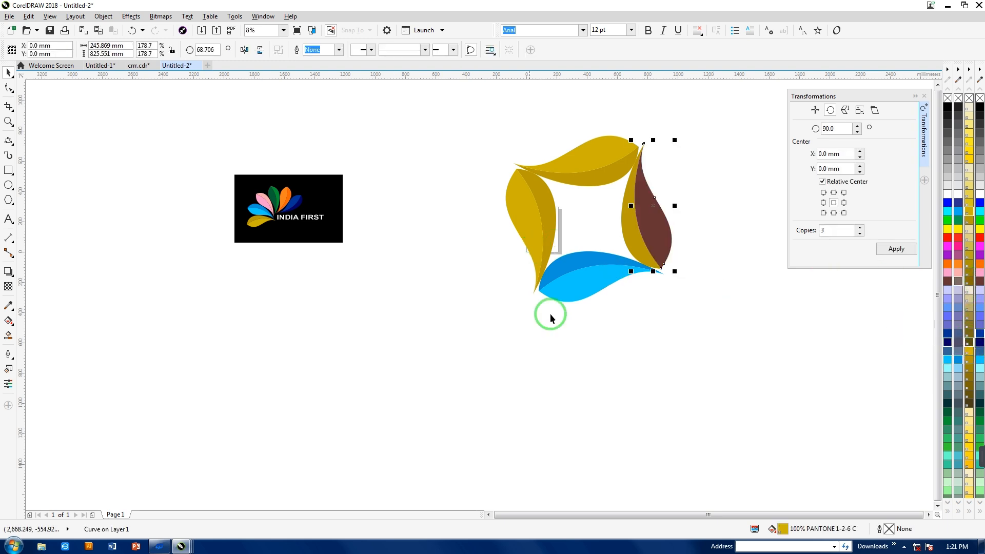
click(613, 237)
click(630, 226)
click(980, 282)
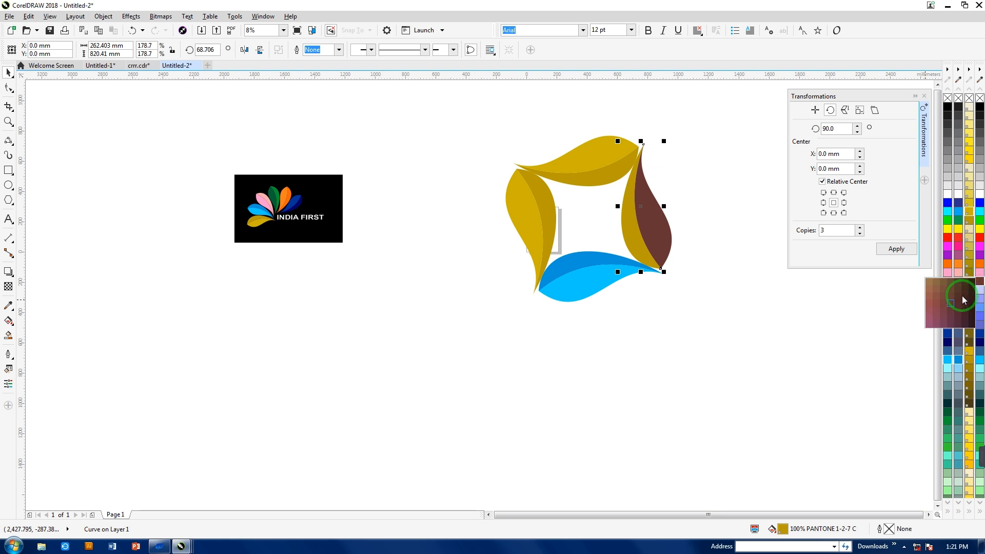
click(964, 309)
click(670, 290)
- Recolor the top petal with dark green on its inner half and a lighter green on its outer half
click(614, 177)
click(979, 420)
click(700, 344)
click(614, 143)
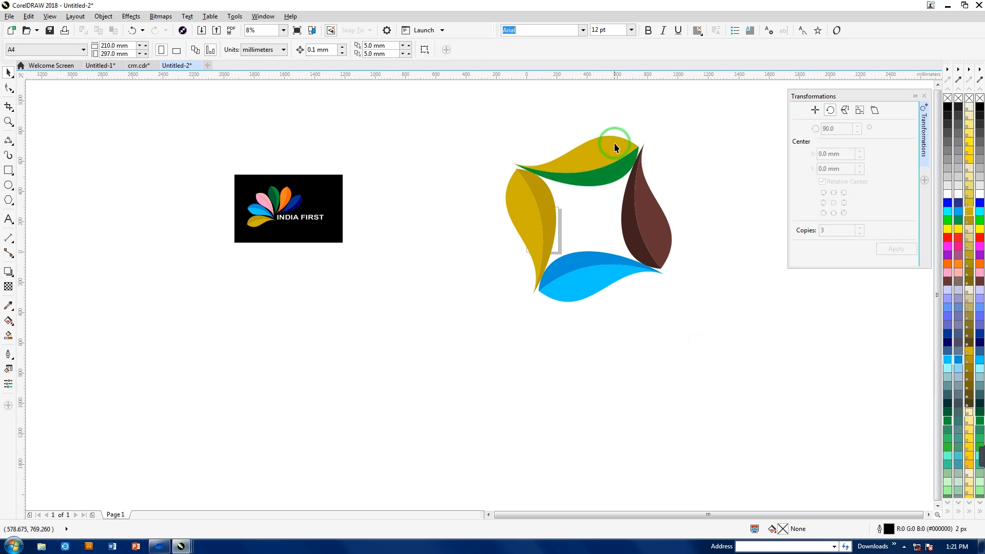
click(968, 439)
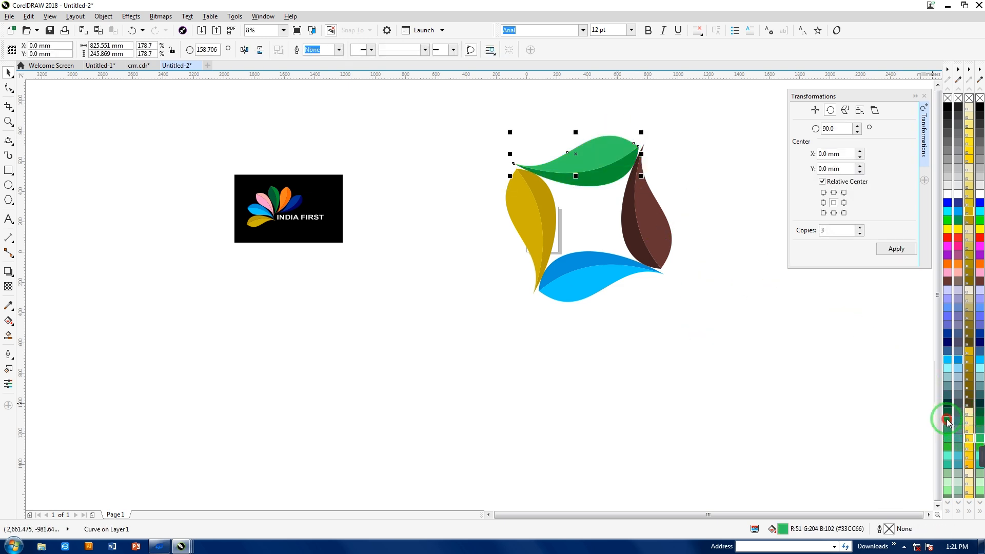
click(948, 422)
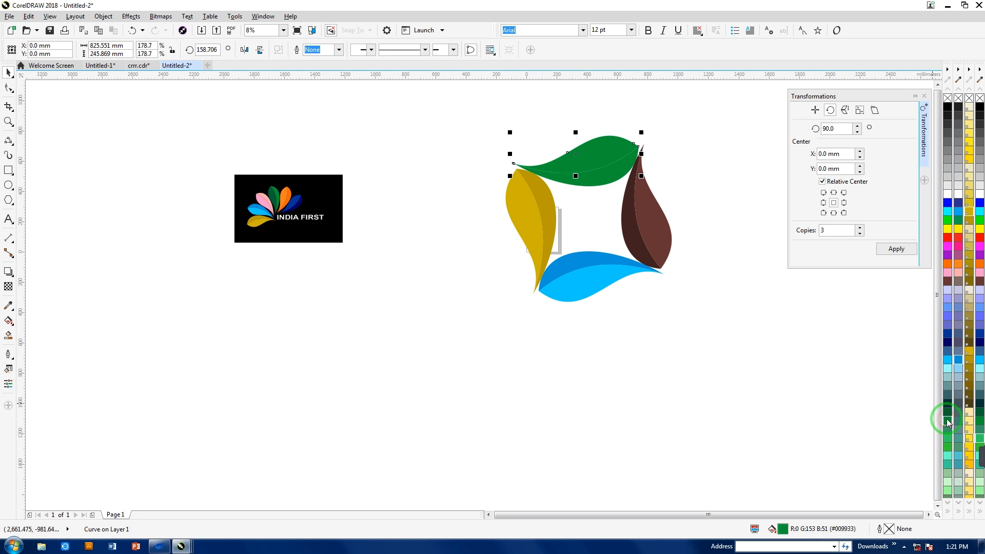
click(802, 343)
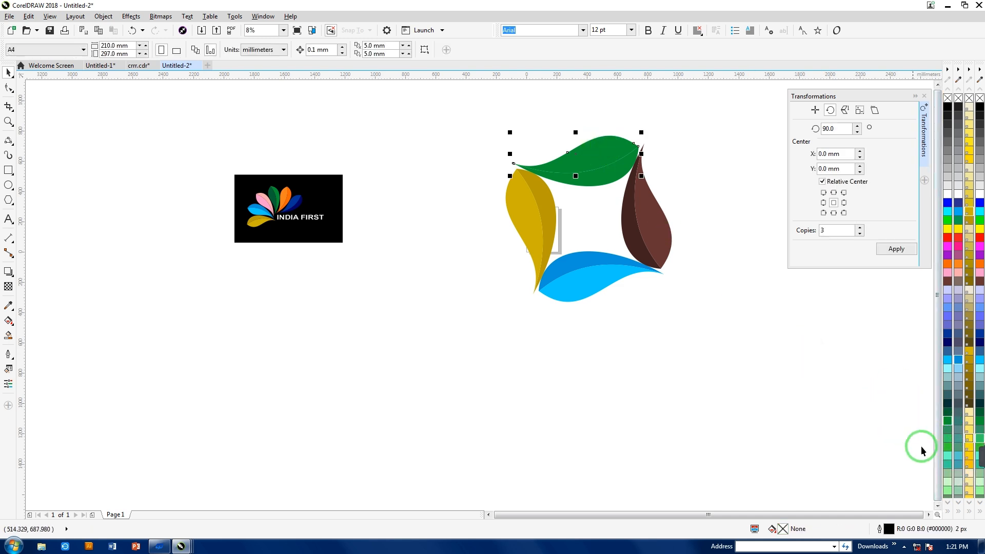
click(947, 446)
click(760, 352)
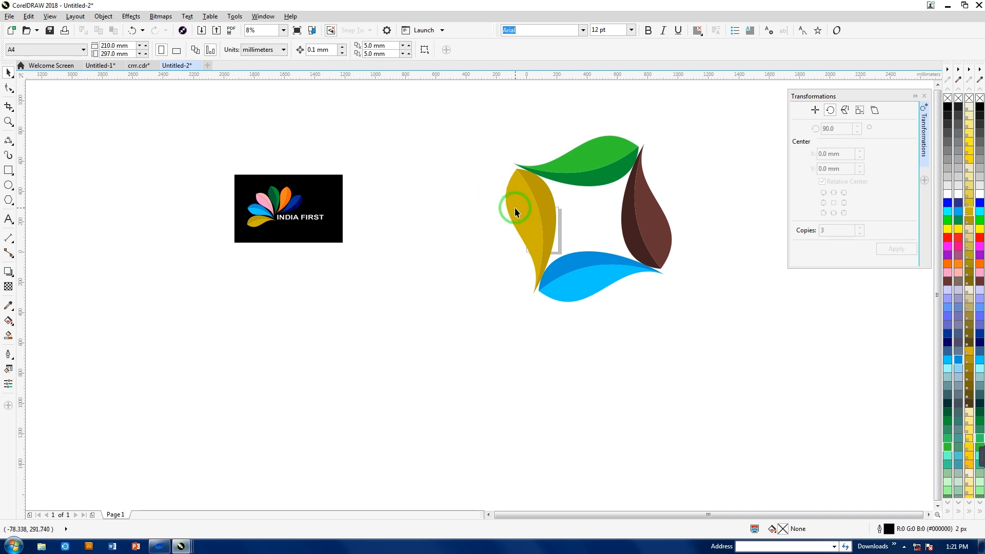
- Group all the petal halves of the four-petal ring and move the group left, closer to the INDIA FIRST logo
drag(568, 79, 713, 331)
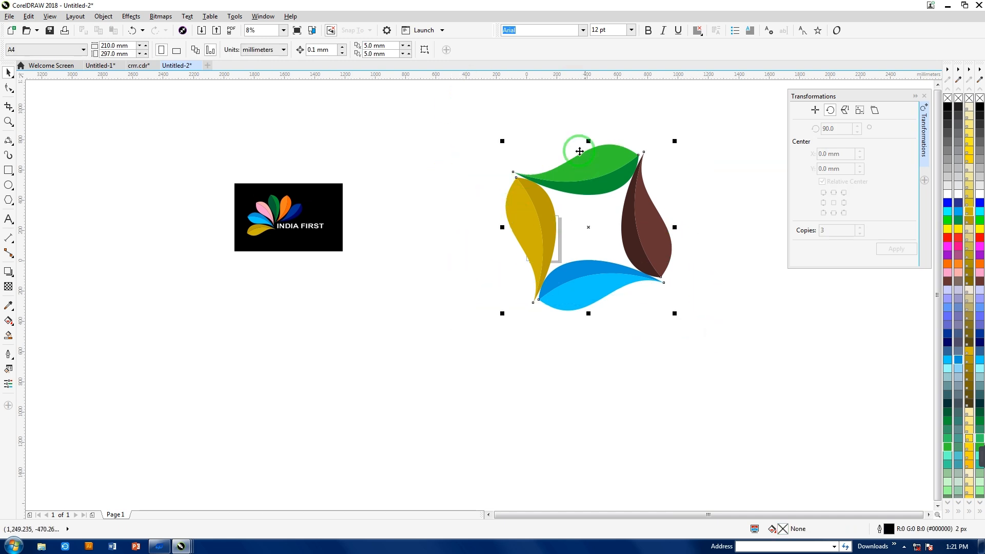
click(587, 193)
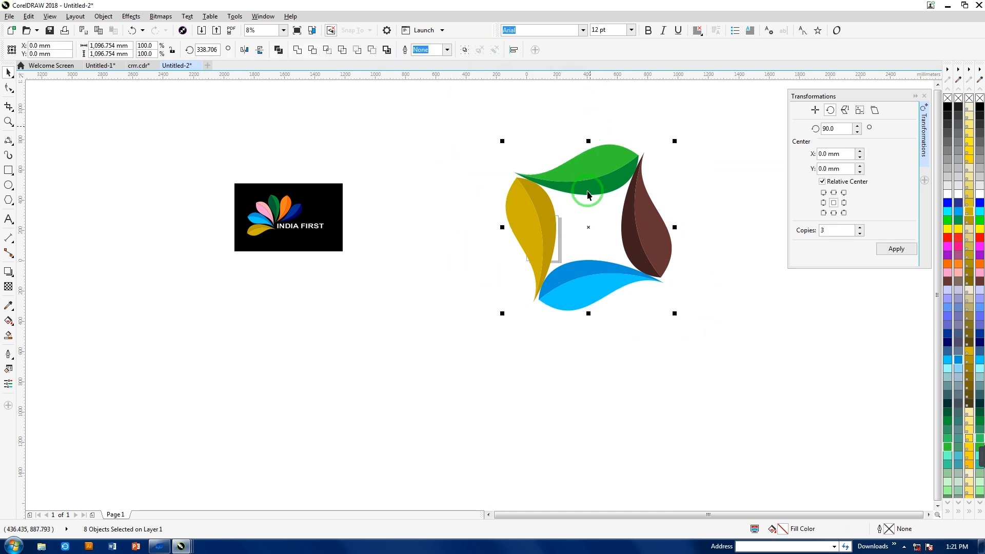
key(ctrl+g)
drag(583, 165, 489, 200)
- Add the text LOGO, enlarge it to about 392 mm wide, and place it in the center of the petal ring
click(9, 219)
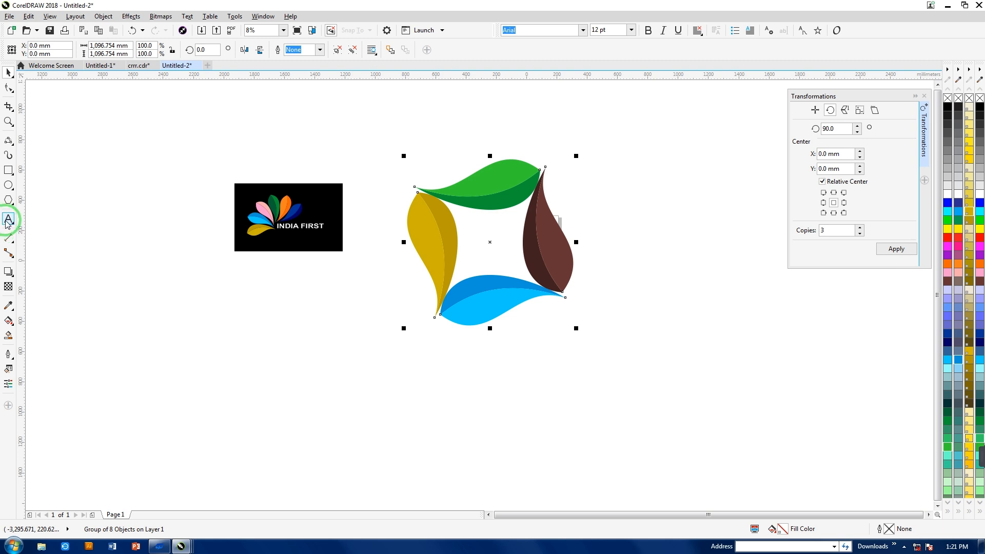
click(354, 367)
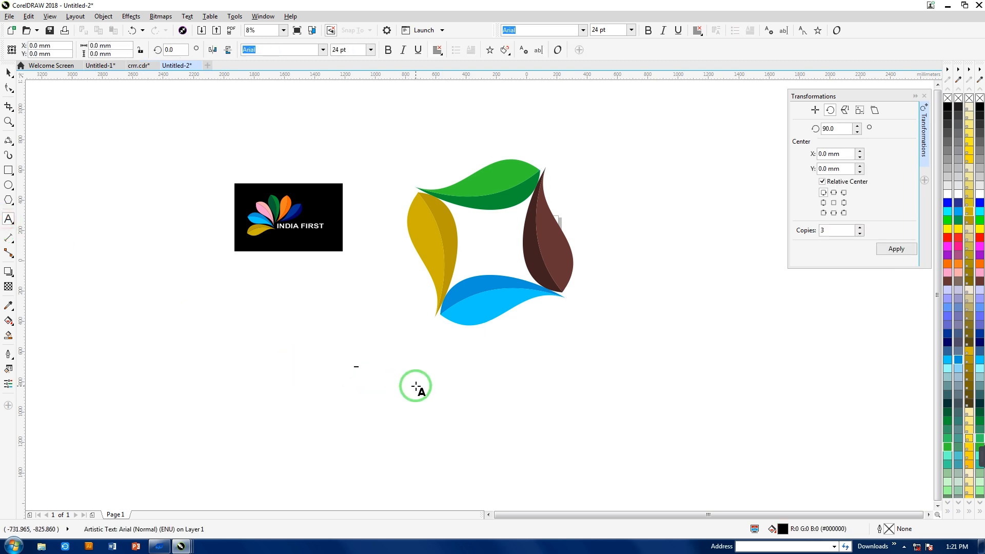
click(9, 72)
drag(364, 373, 418, 410)
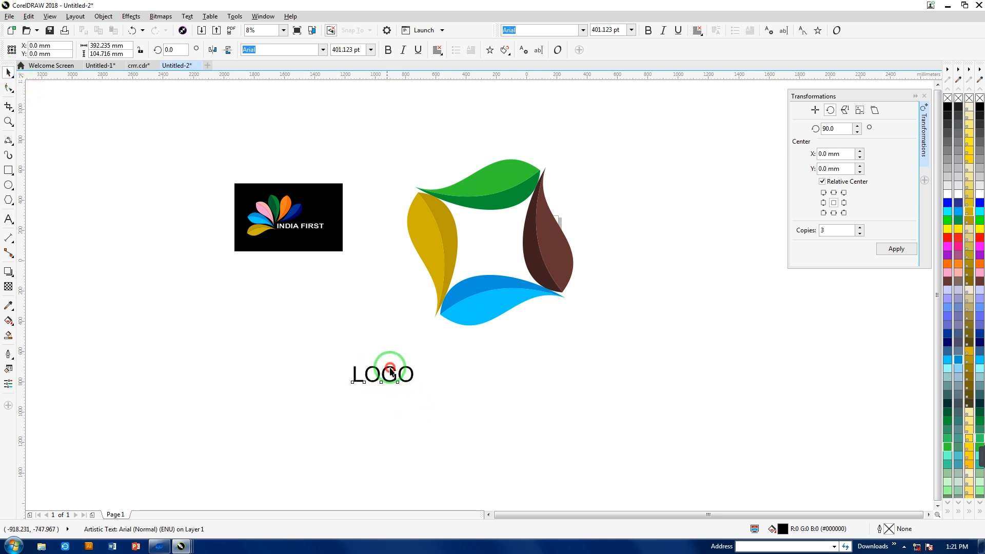
drag(483, 289, 484, 289)
drag(400, 375, 507, 249)
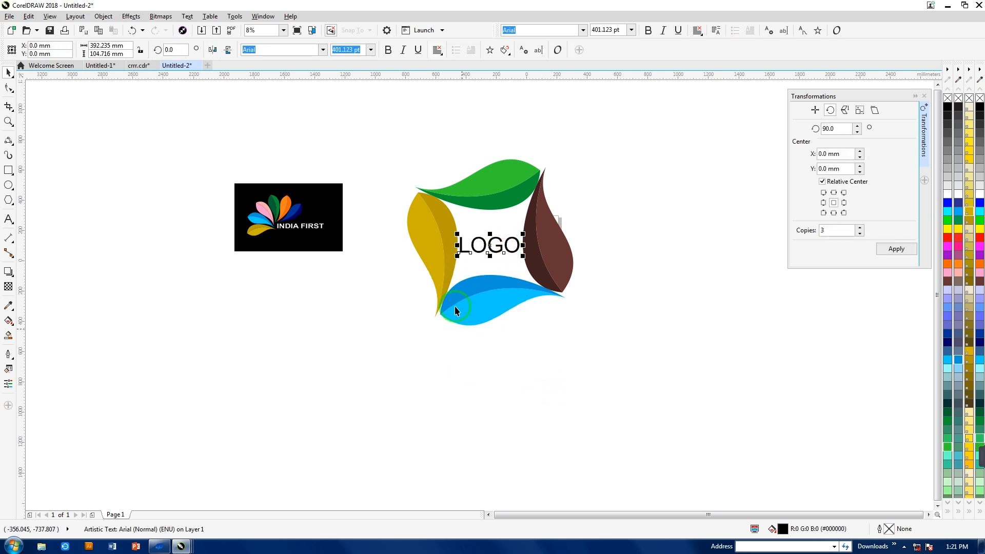
- Change the wording inside the petal ring to TEXT and recenter it between the petals
double_click(490, 251)
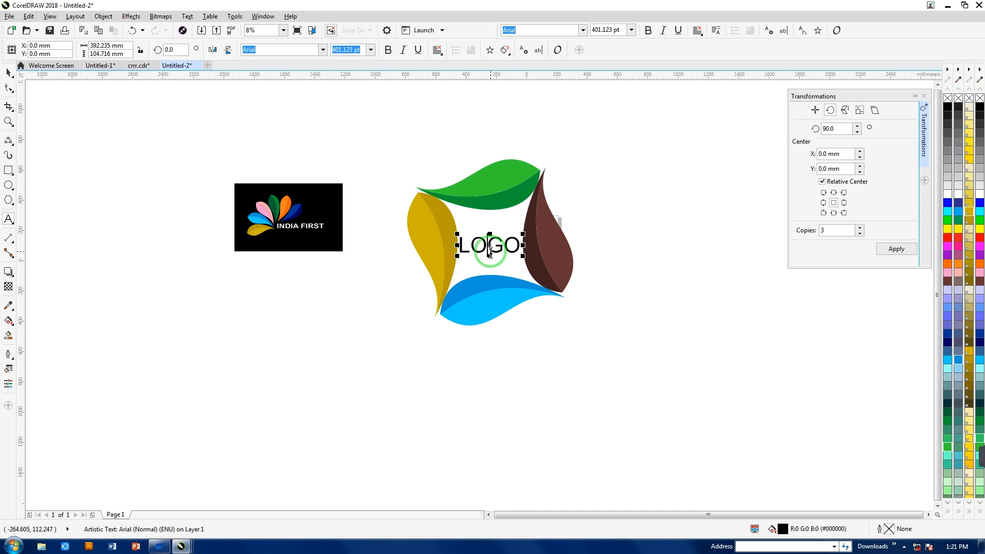
key(ctrl+a)
text(T)
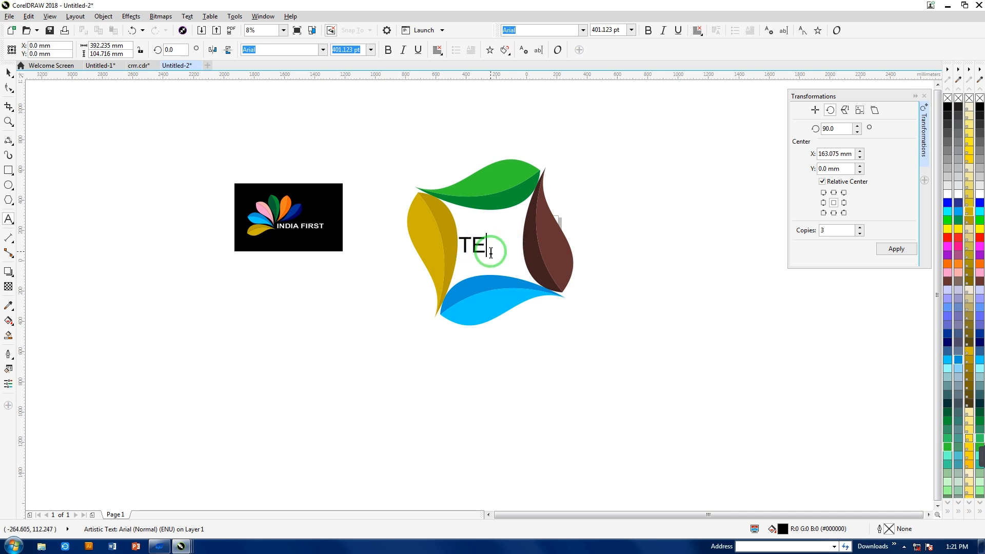
click(7, 69)
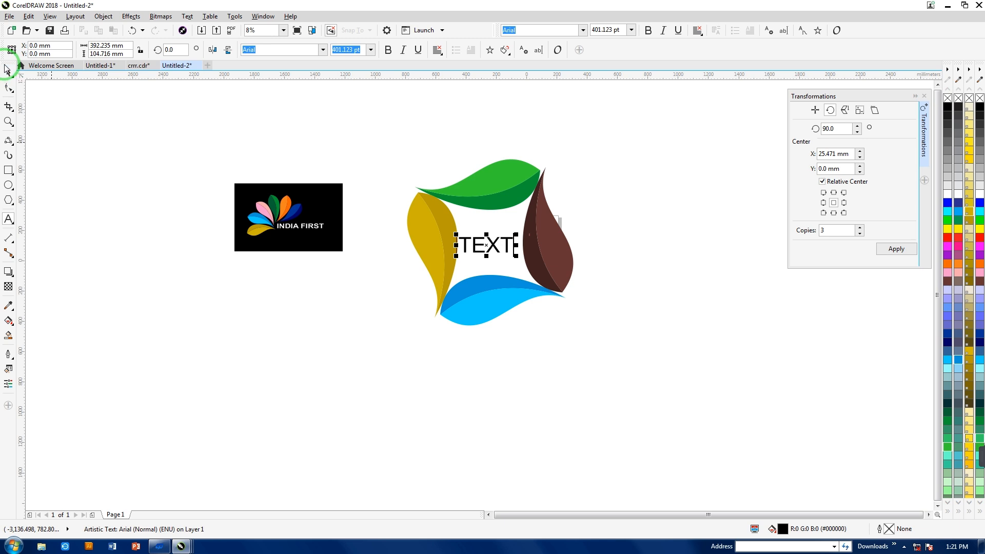
drag(486, 245, 492, 244)
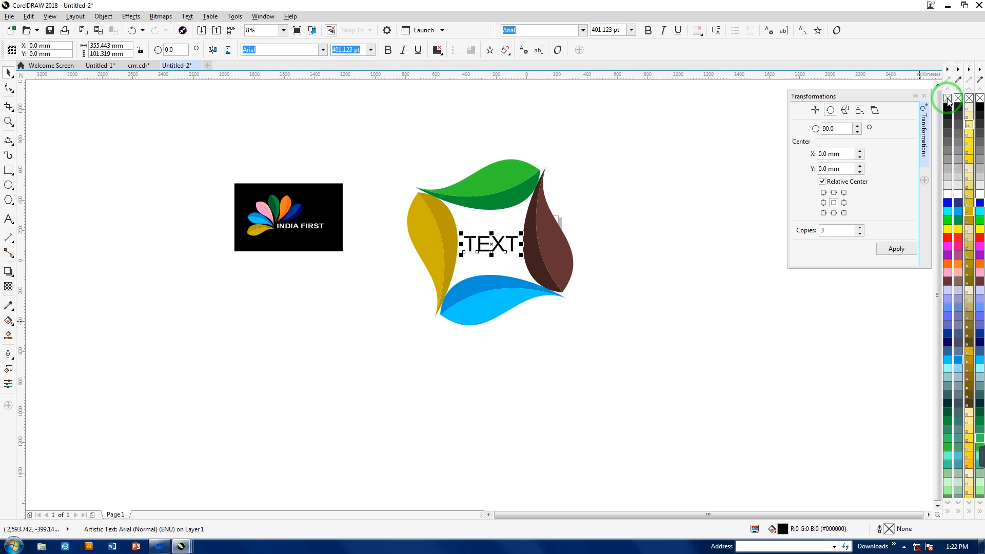
- Remove the fill of TEXT, give it a black outline, and group it with the petal ring
click(947, 99)
right_click(948, 109)
click(640, 282)
drag(388, 151, 628, 392)
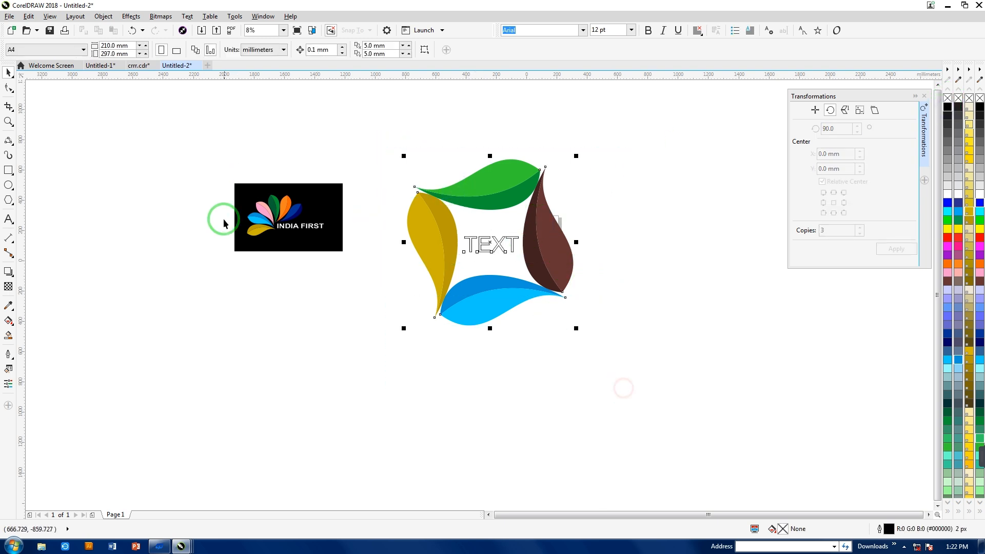
key(ctrl+g)
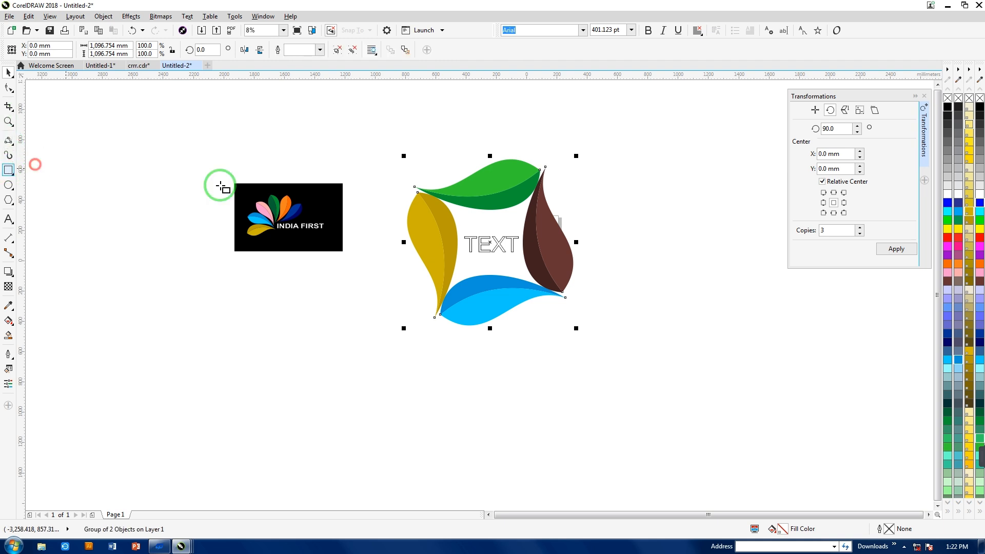
- Draw a rectangle about 1,385 × 1,226 mm around the petal ring, fill it black, and send it to the back
mouse_move(389, 145)
mouse_down()
mouse_move(631, 361)
mouse_move(623, 328)
mouse_move(589, 325)
mouse_up()
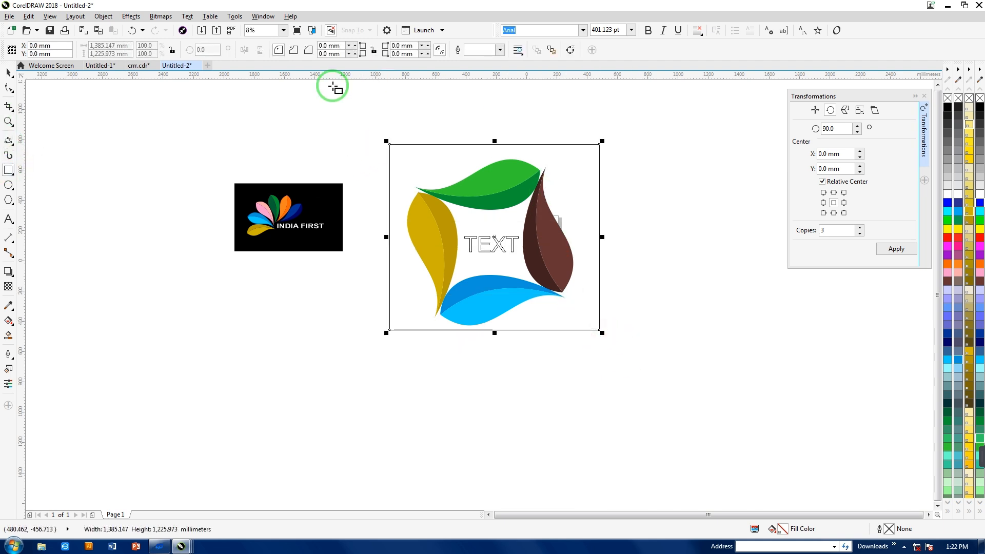
click(948, 107)
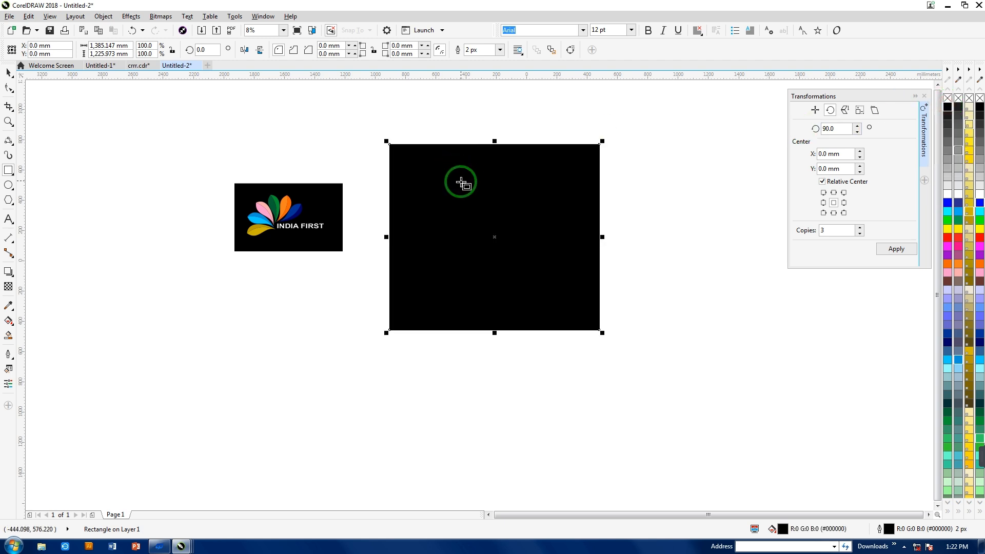
key(shift+Page_Down)
click(403, 402)
click(498, 242)
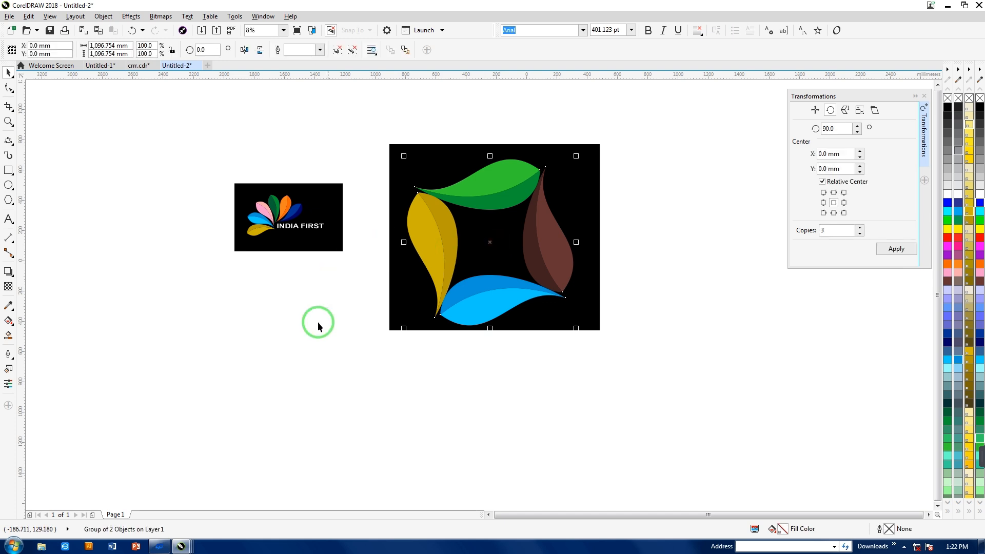
- Move the black rectangle below the petal ring and ungroup the logo to give TEXT a white outline
click(481, 241)
drag(450, 176, 446, 365)
click(481, 244)
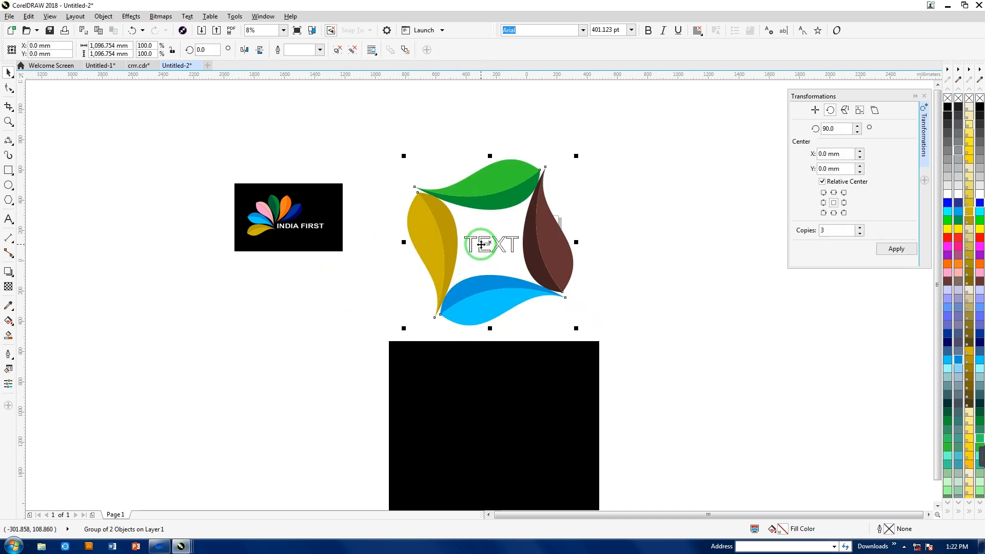
click(355, 50)
click(794, 336)
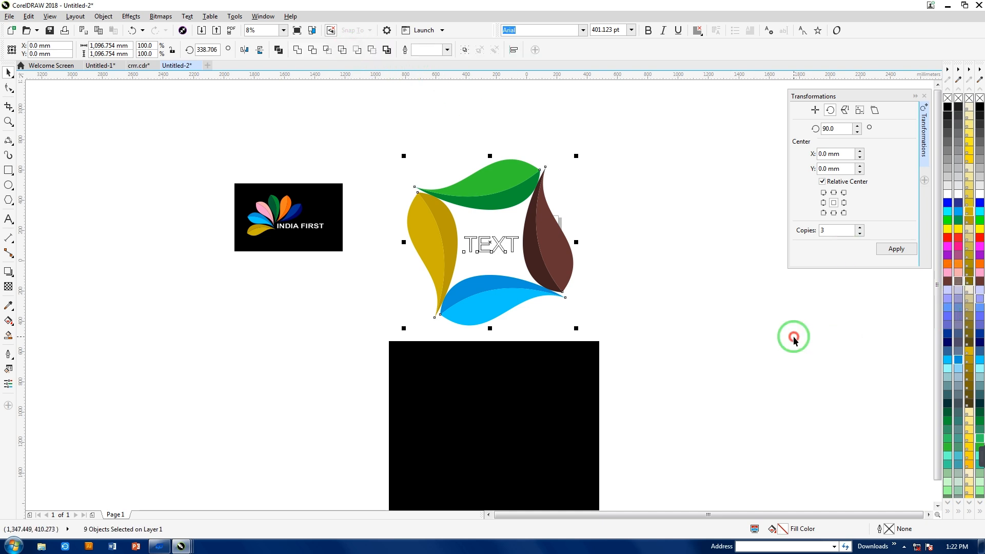
click(485, 243)
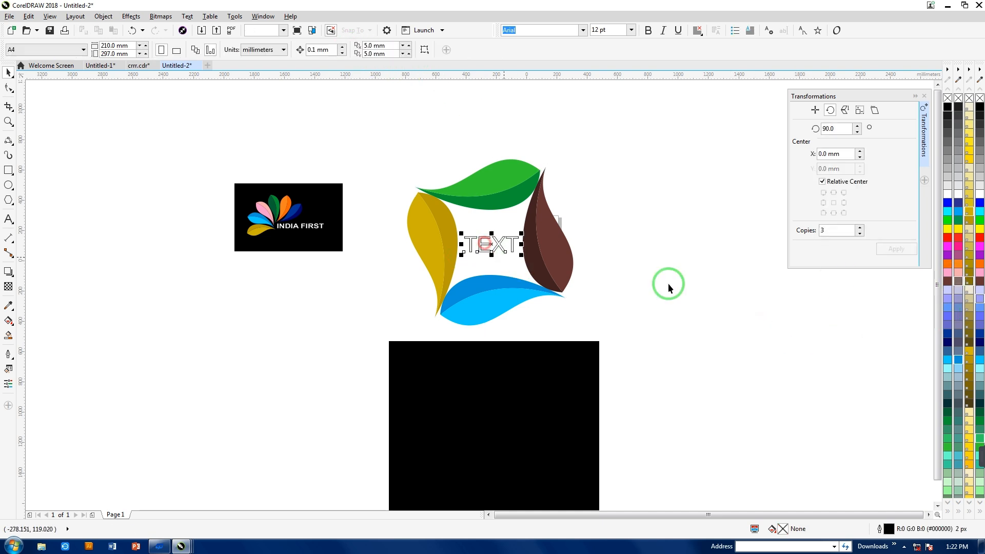
right_click(948, 194)
click(704, 327)
- Place the black rectangle back behind the petal ring and group it with the petals and TEXT
drag(525, 392, 486, 217)
drag(364, 115, 672, 372)
click(638, 309)
drag(582, 202, 581, 210)
click(656, 200)
drag(354, 126, 646, 387)
key(ctrl+g)
drag(387, 240, 389, 225)
- Enlarge the INDIA FIRST logo to about 1,356 mm wide, make it slightly taller, and position it beside the petal-ring logo
drag(143, 132, 330, 286)
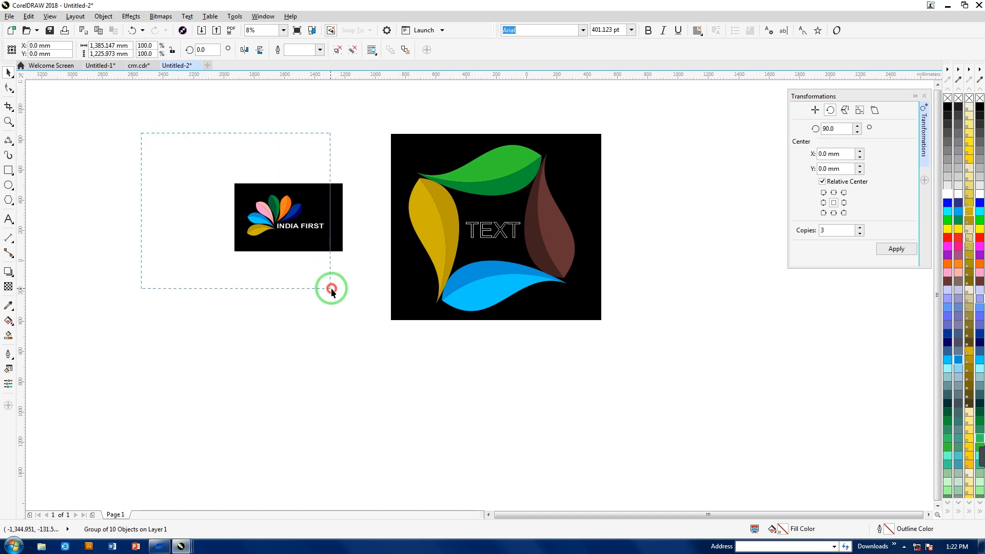
drag(232, 254, 136, 359)
drag(235, 265, 276, 215)
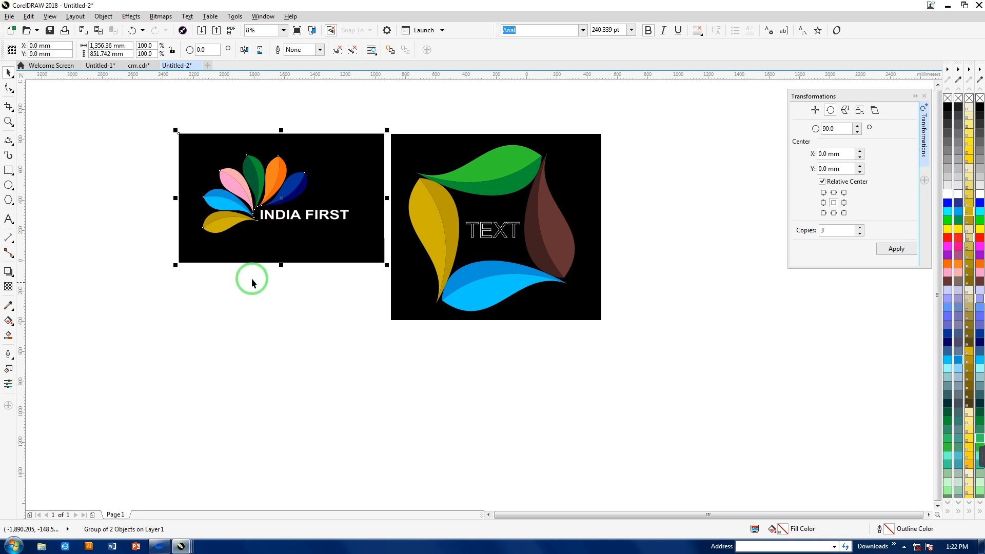
drag(281, 266, 279, 271)
drag(283, 233, 287, 261)
click(398, 414)
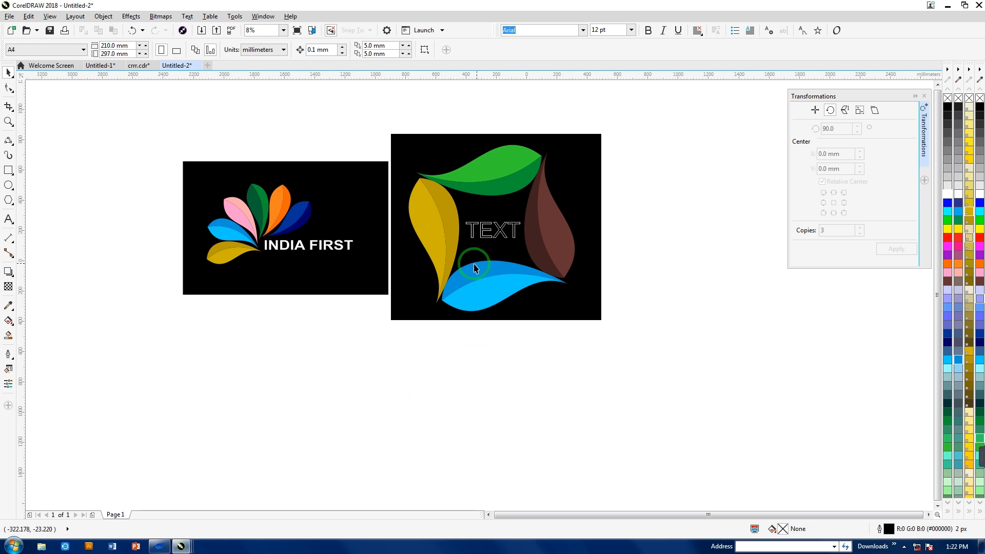
click(339, 365)
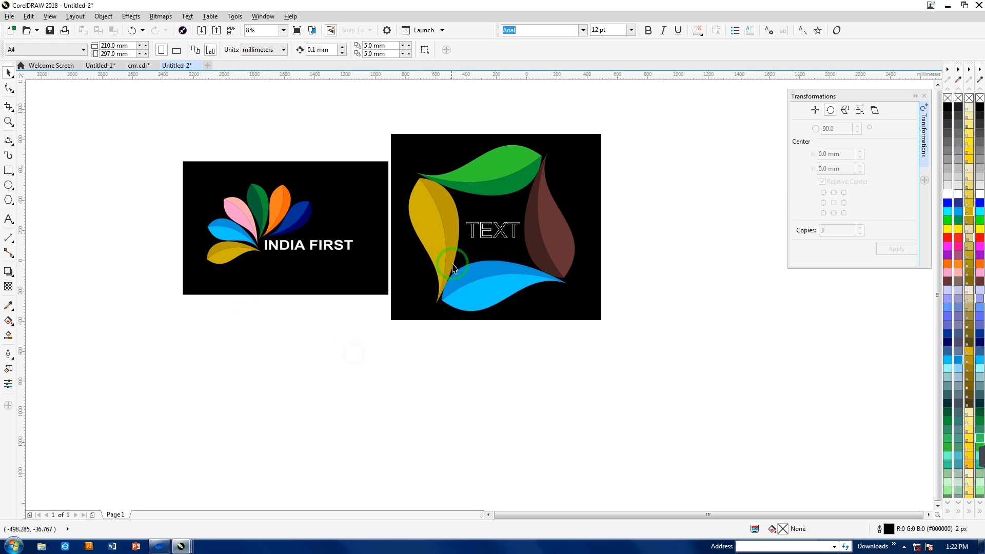